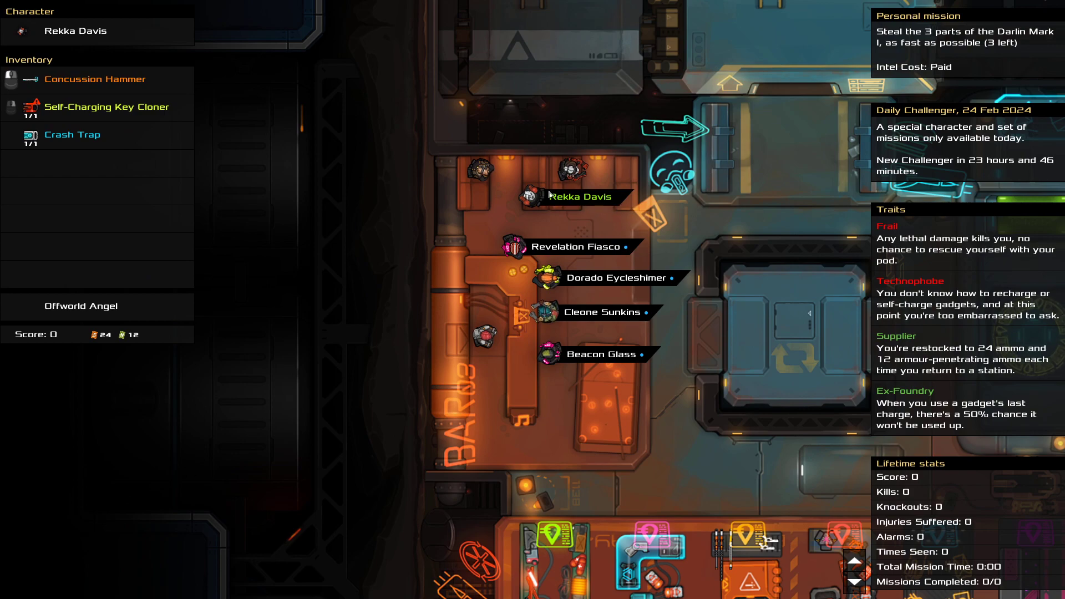
Pick Rekka Davis and walk to the departures terminal for the Darlin Mark I theft briefing.
click(586, 198)
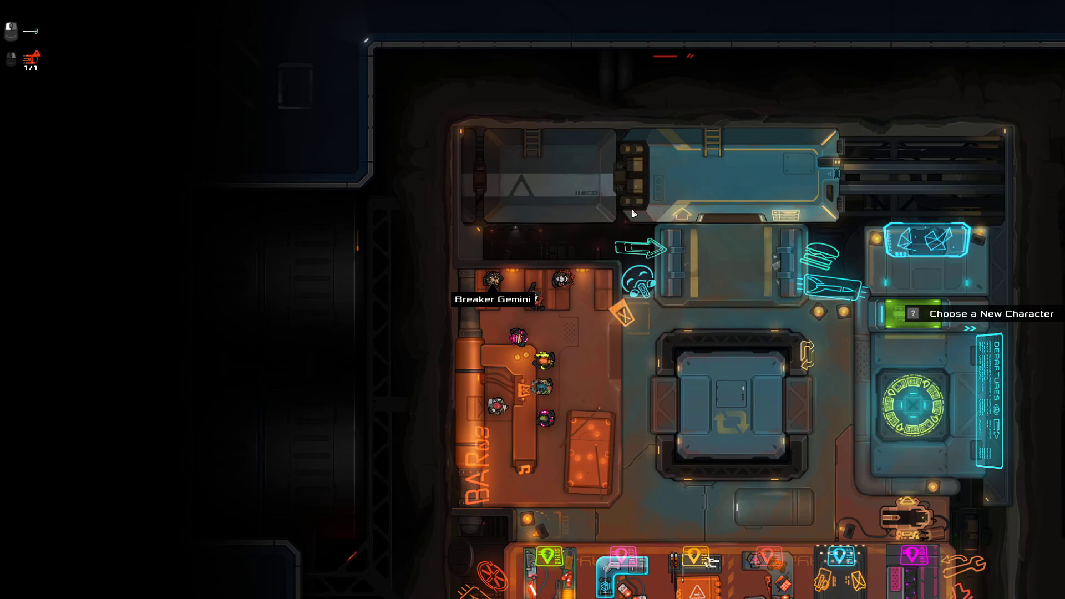
key(d)
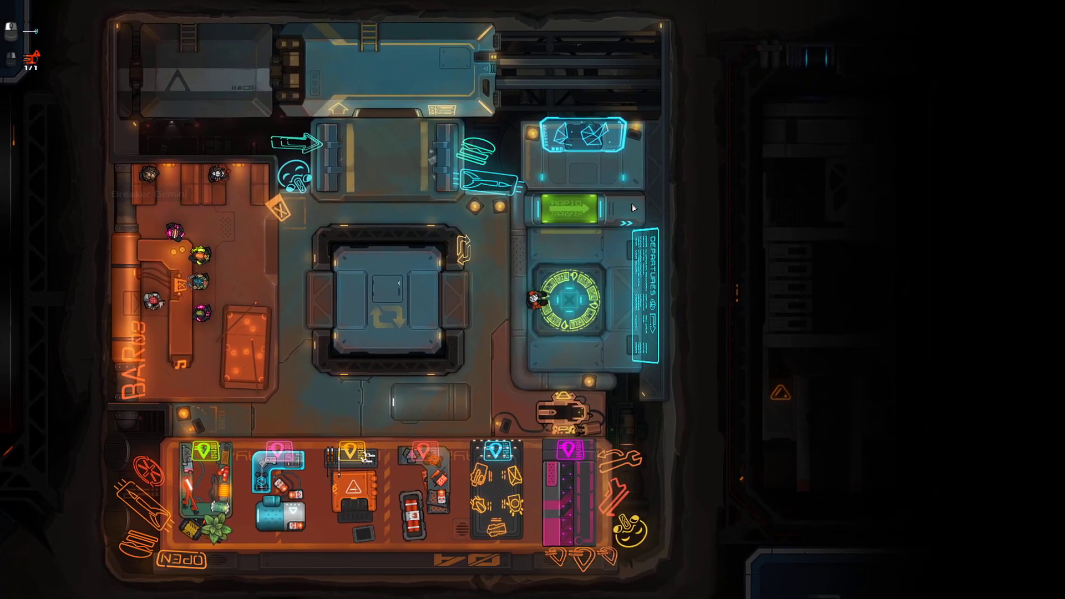
click(632, 203)
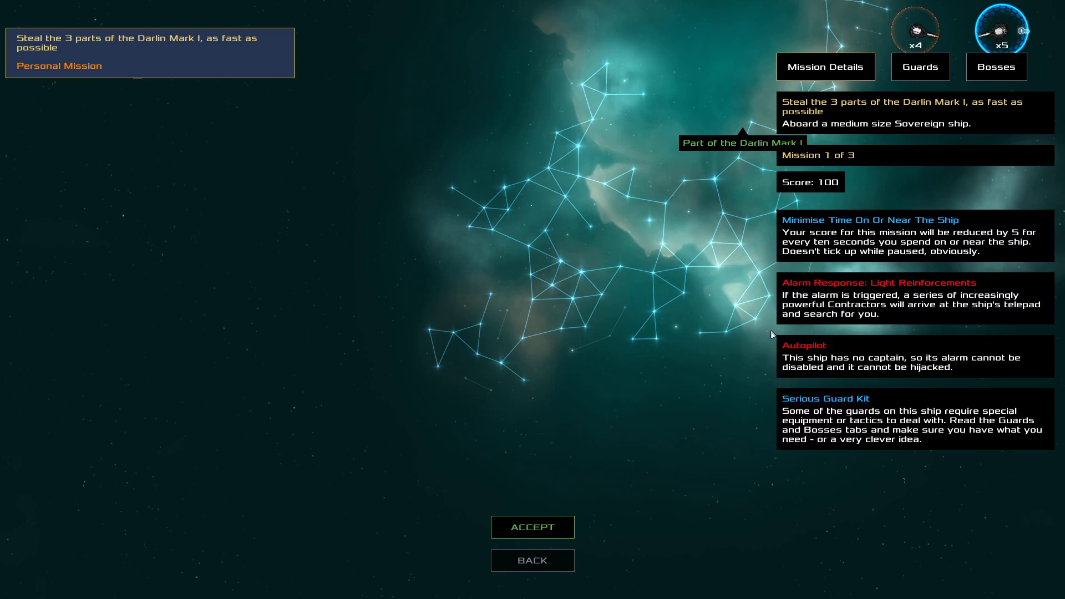
Accept the Darlin Mark I theft and fly the pod to the Steal target ship.
click(554, 527)
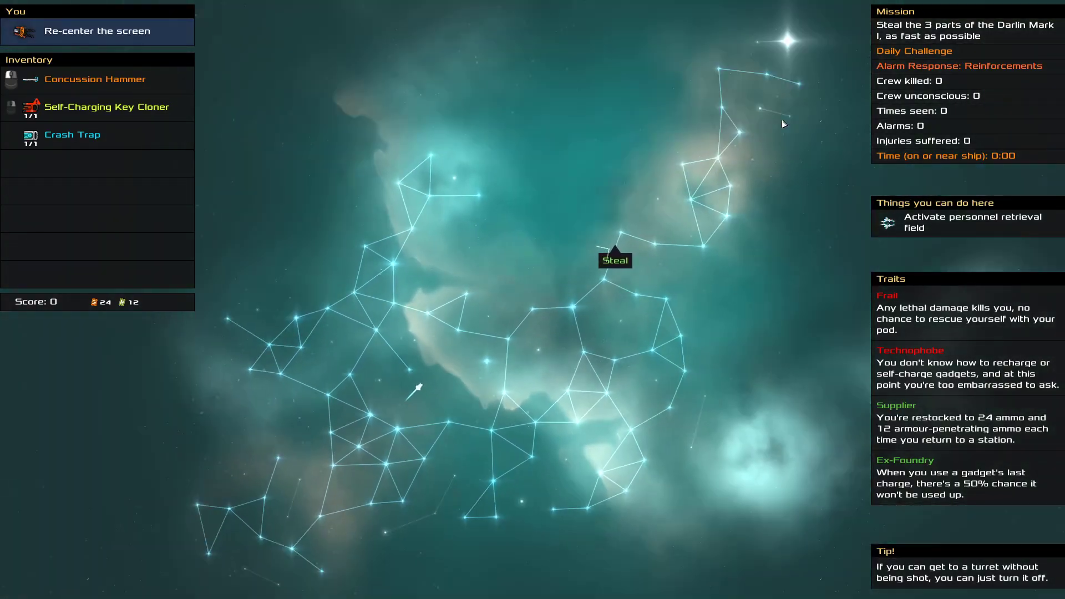
scroll(616, 267, up, 5)
scroll(499, 333, up, 3)
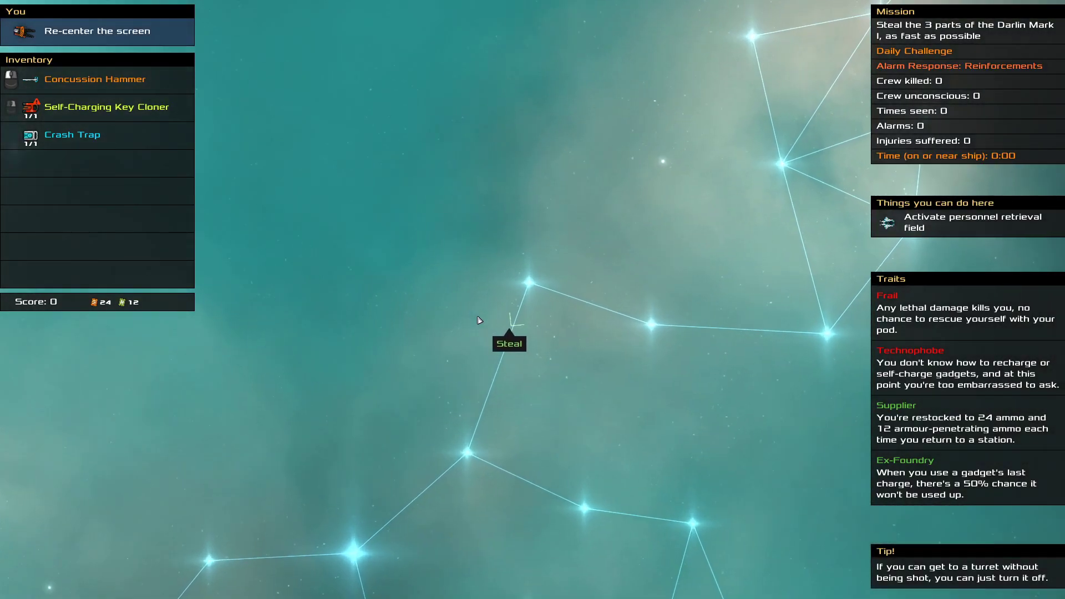
scroll(479, 321, up, 4)
scroll(466, 349, up, 4)
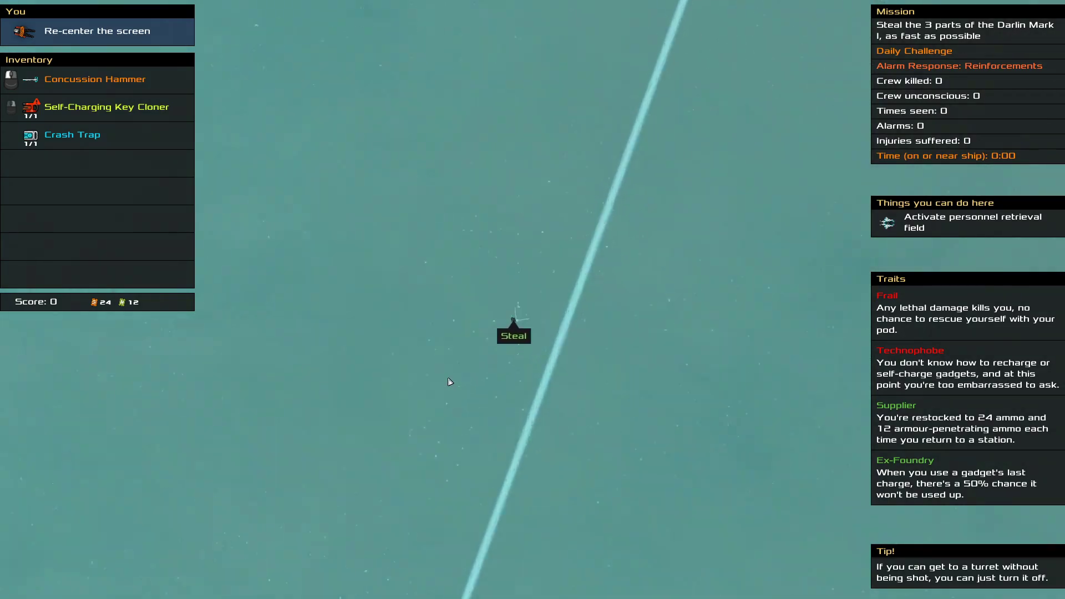
scroll(535, 320, down, 10)
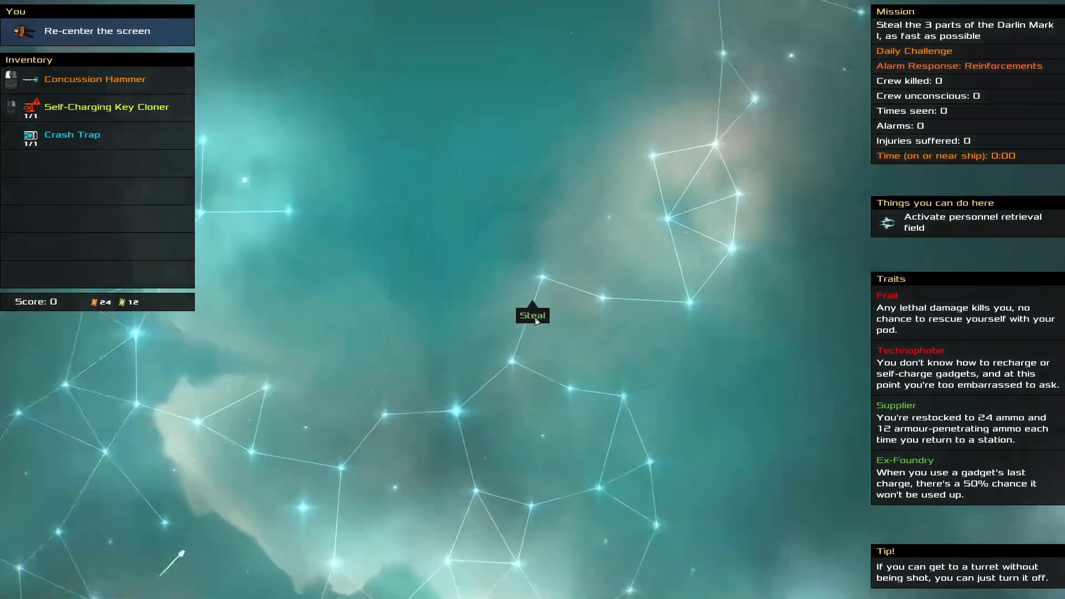
scroll(535, 319, down, 5)
click(533, 316)
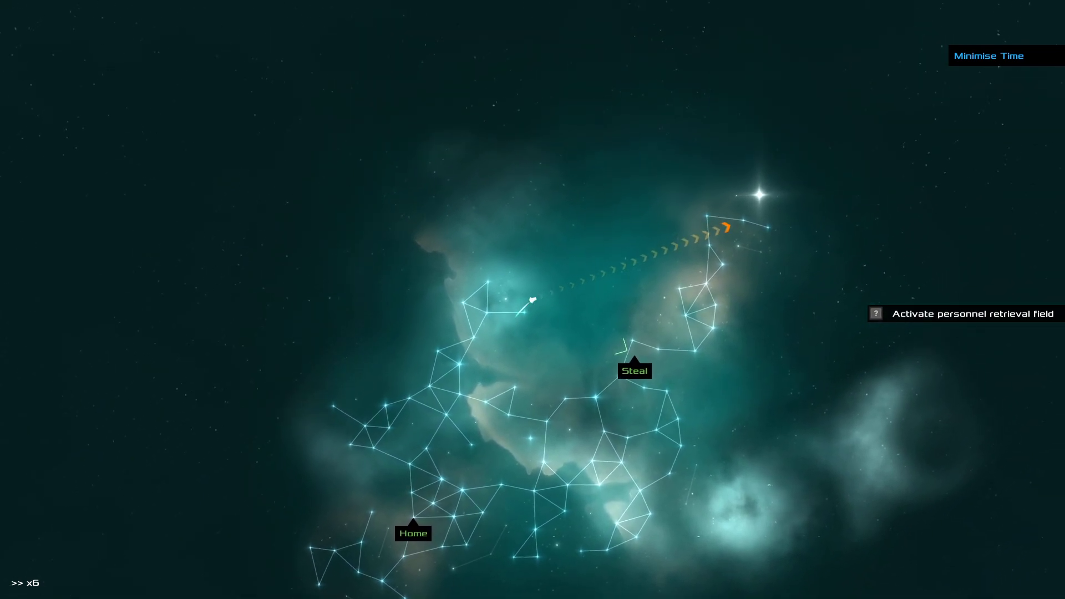
key(Tab)
key(Tab)
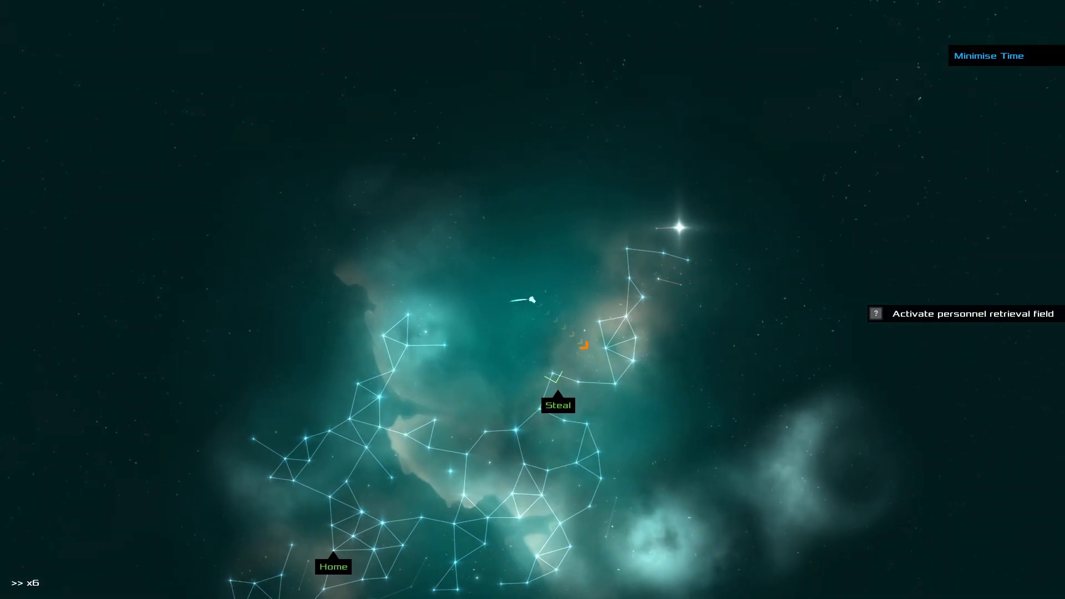
scroll(532, 299, up, 5)
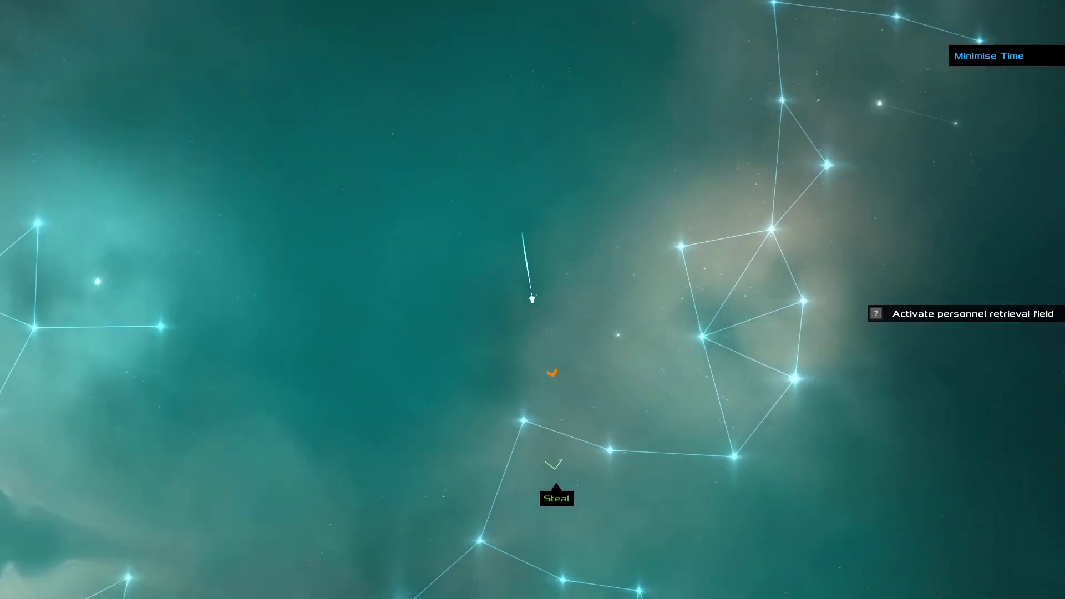
scroll(533, 300, up, 3)
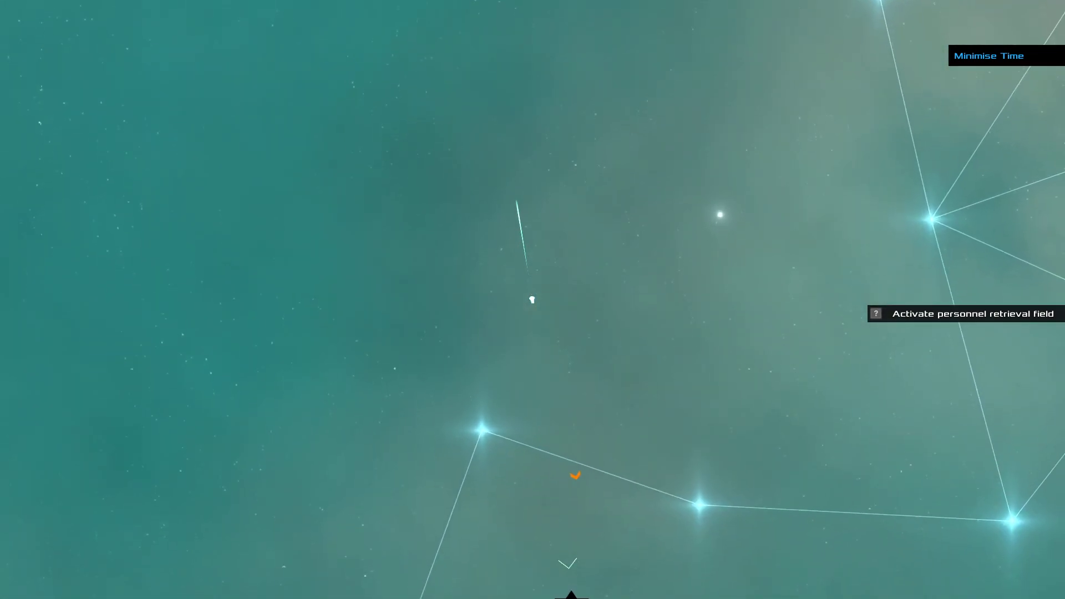
scroll(531, 300, down, 4)
scroll(532, 299, up, 3)
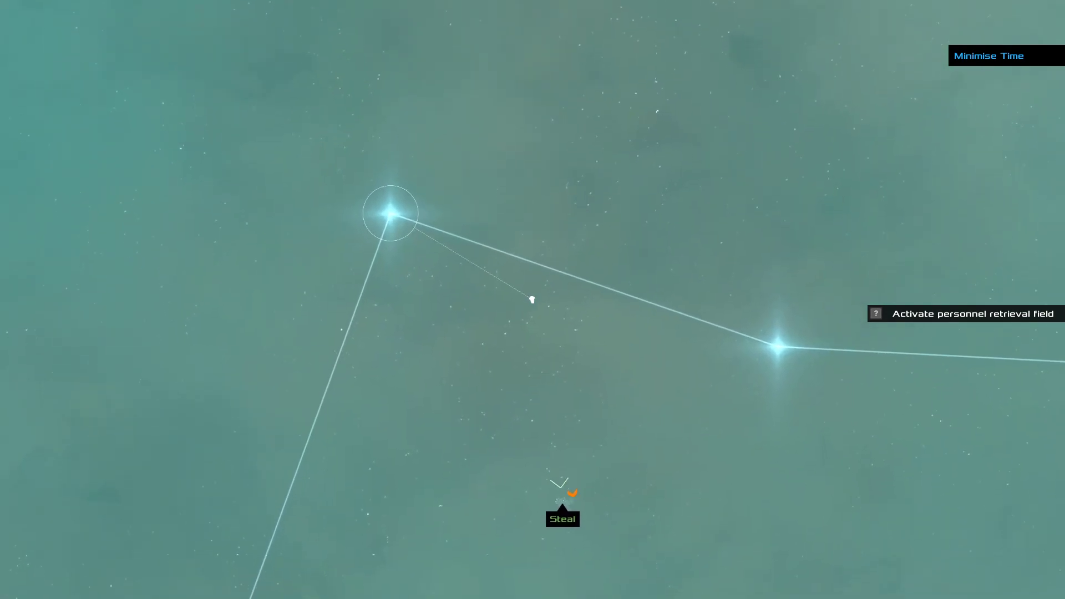
scroll(531, 300, up, 6)
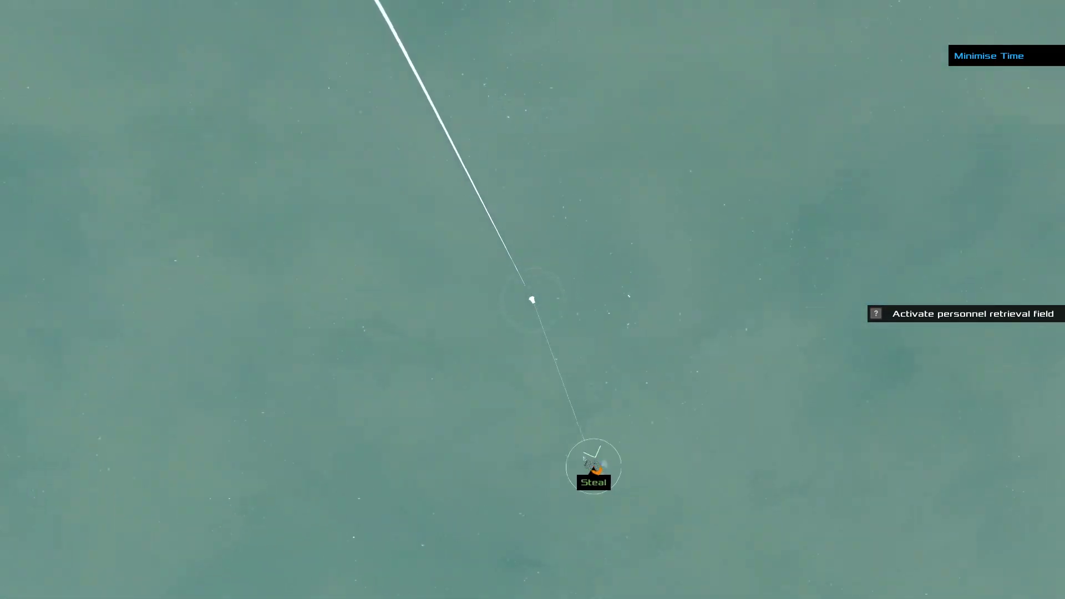
scroll(532, 300, up, 3)
scroll(532, 300, up, 3)
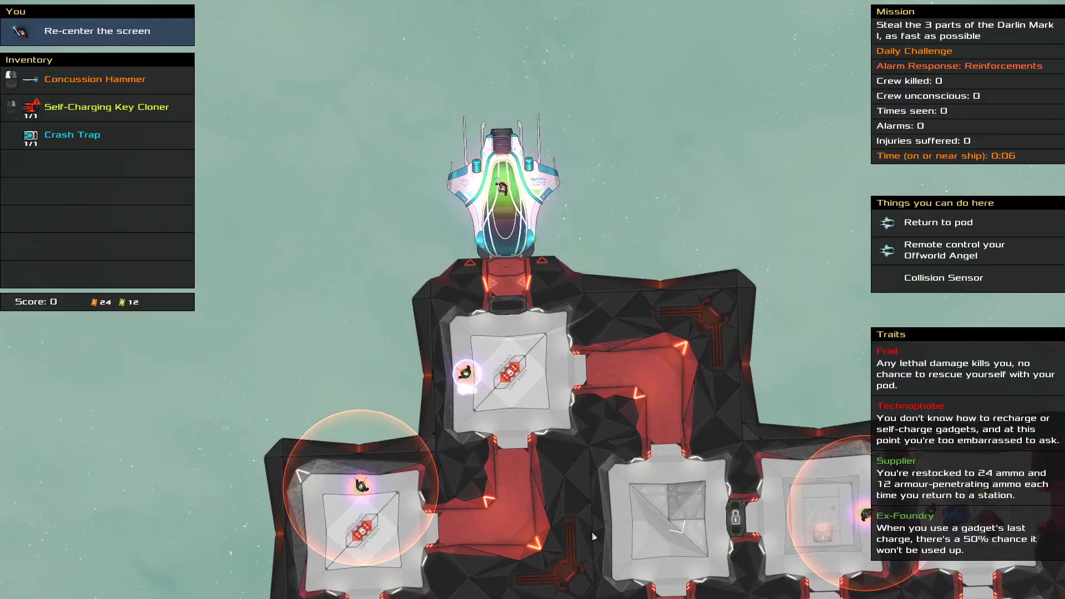
scroll(556, 512, down, 3)
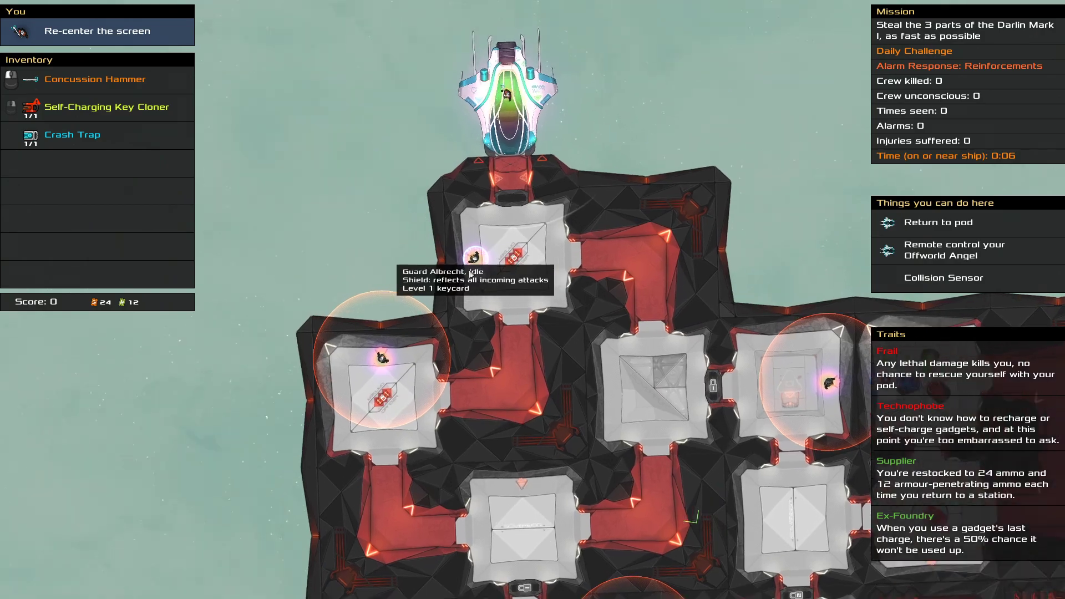
scroll(470, 273, up, 4)
scroll(478, 243, down, 3)
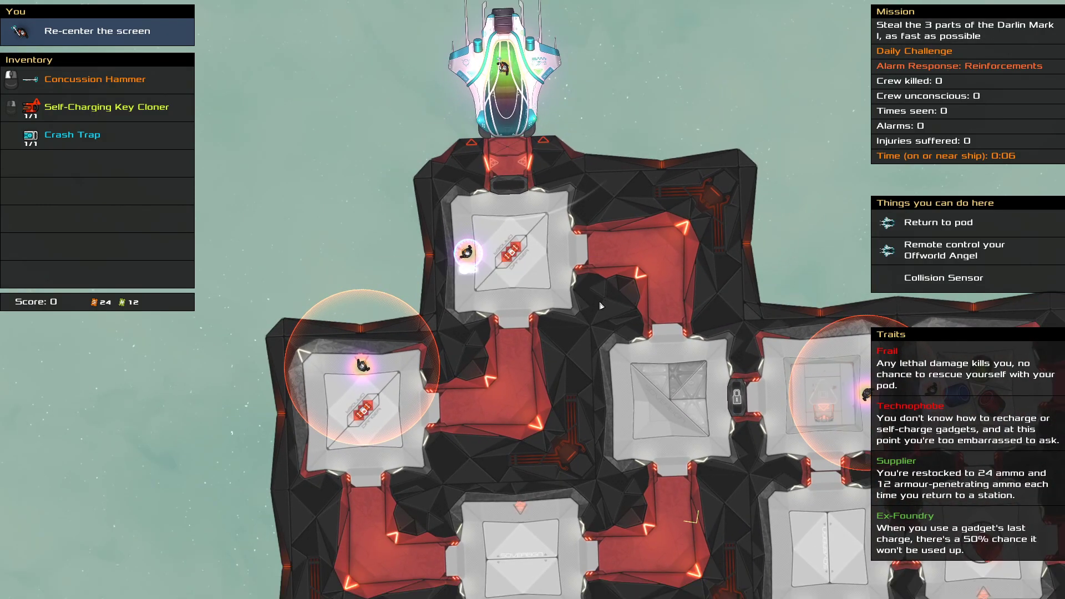
scroll(604, 320, down, 3)
scroll(571, 312, up, 2)
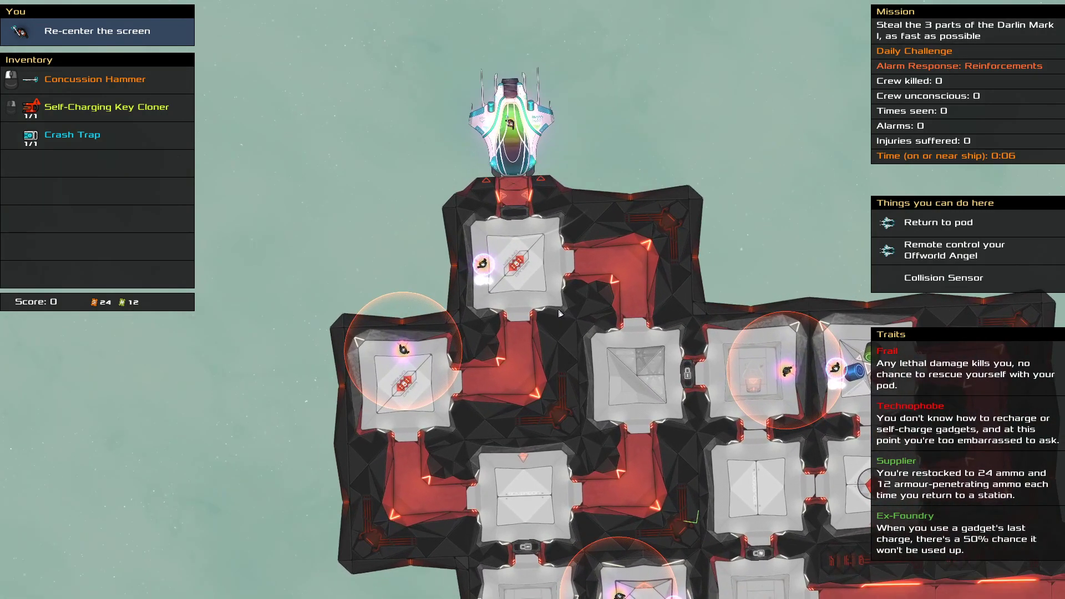
scroll(499, 275, up, 3)
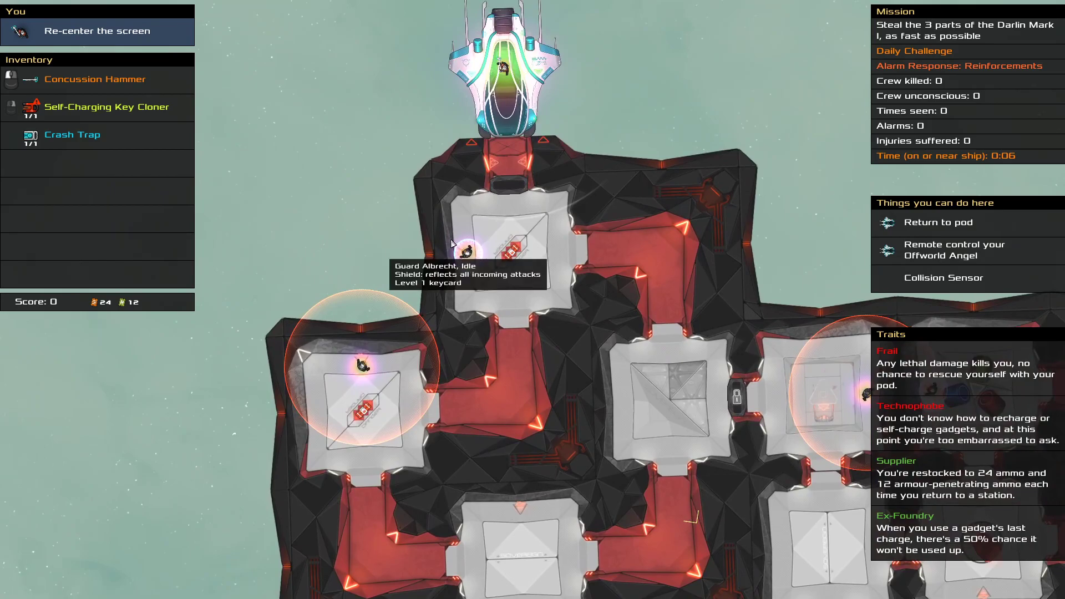
scroll(455, 243, down, 2)
scroll(417, 316, down, 3)
scroll(391, 375, up, 1)
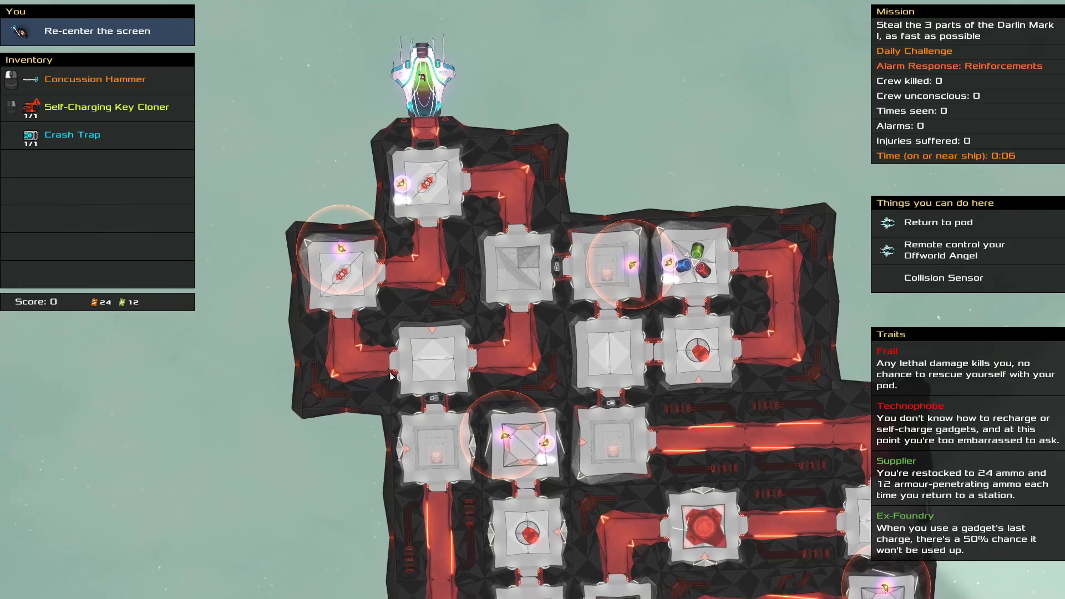
scroll(391, 376, down, 3)
scroll(499, 333, down, 1)
scroll(571, 354, down, 1)
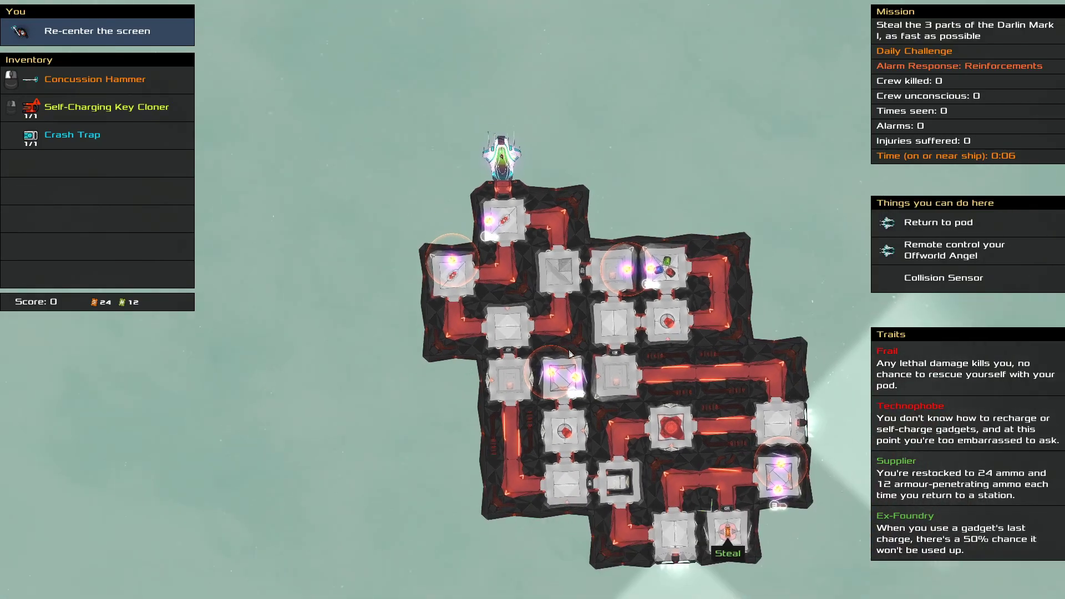
drag(571, 353, 532, 300)
scroll(499, 275, up, 3)
scroll(443, 229, up, 2)
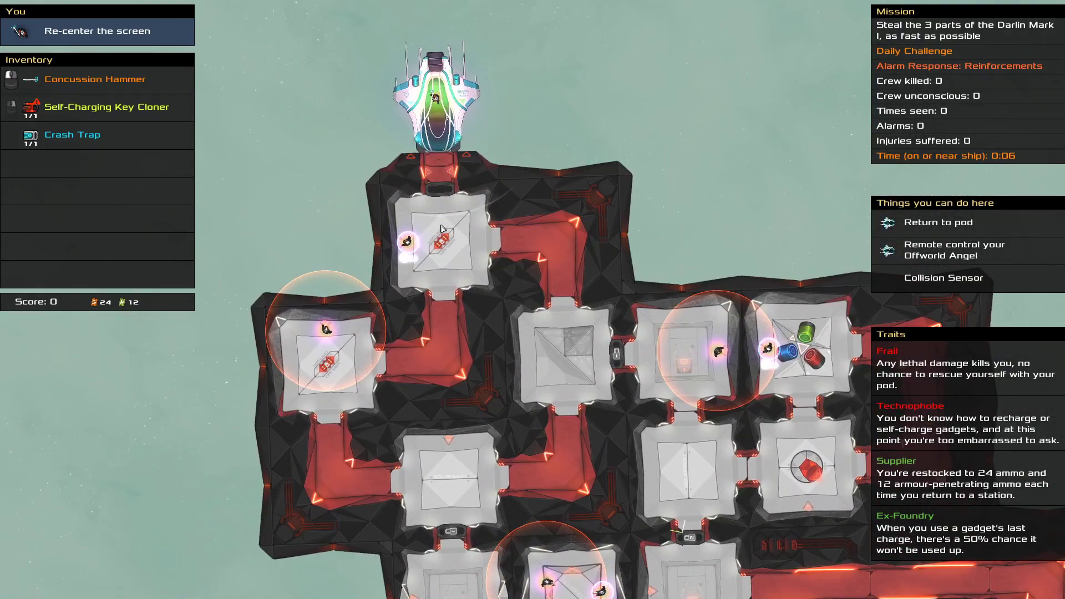
scroll(443, 229, up, 2)
scroll(443, 228, down, 1)
scroll(449, 250, up, 1)
scroll(447, 167, up, 1)
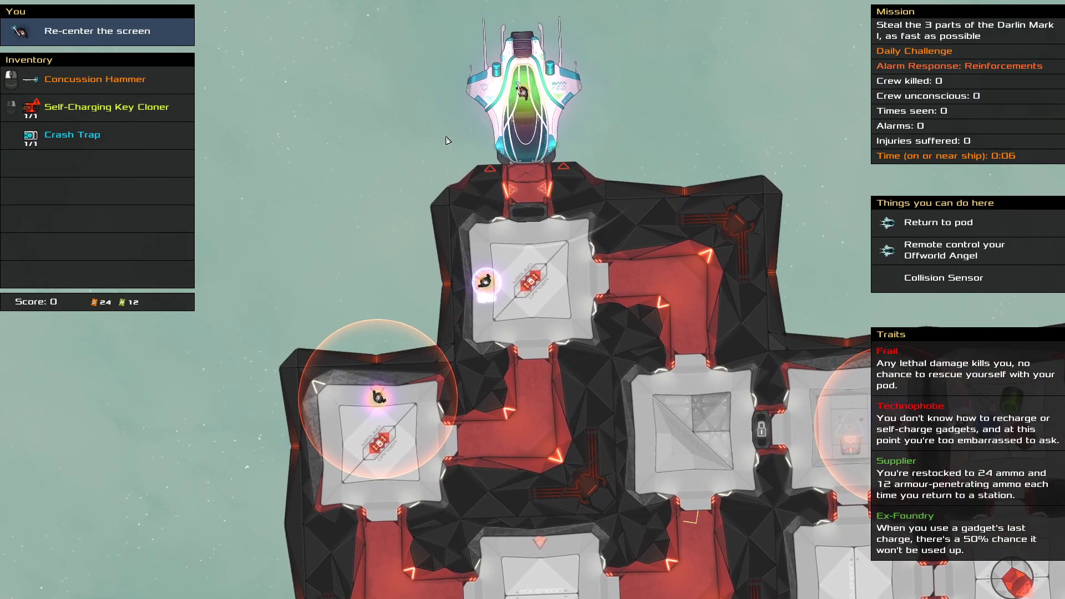
drag(447, 140, 497, 241)
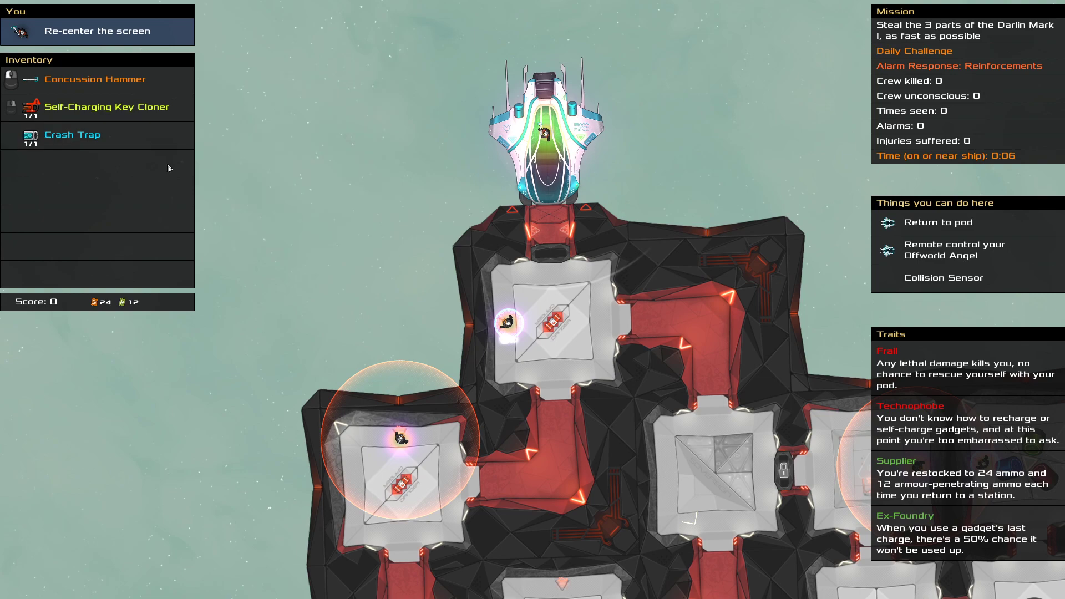
Step into the airlock, abandon two throw aims, and retrieve the Crash Trap.
click(567, 292)
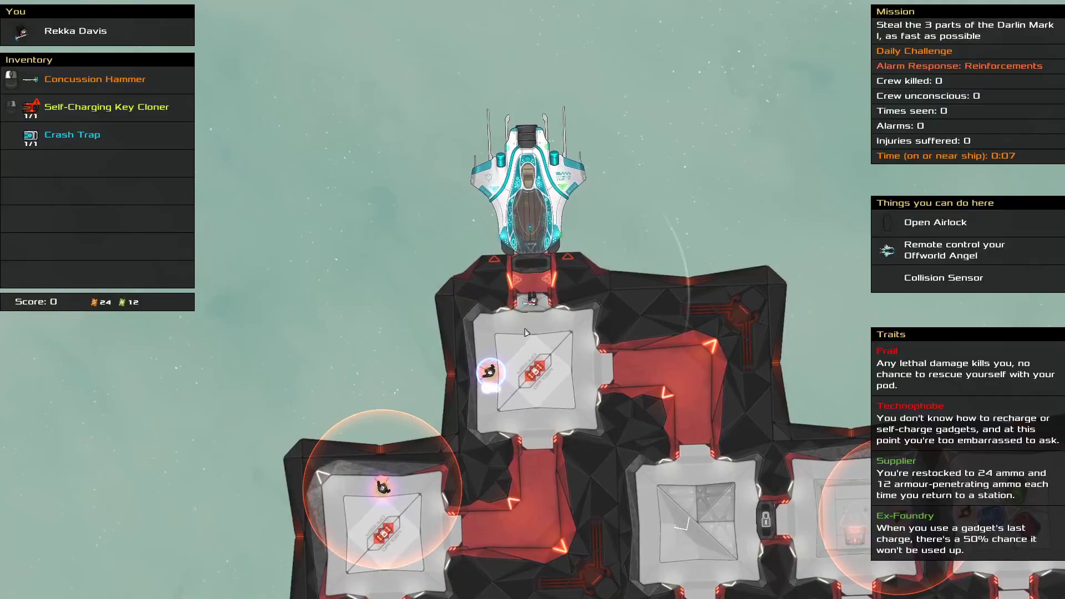
key(1)
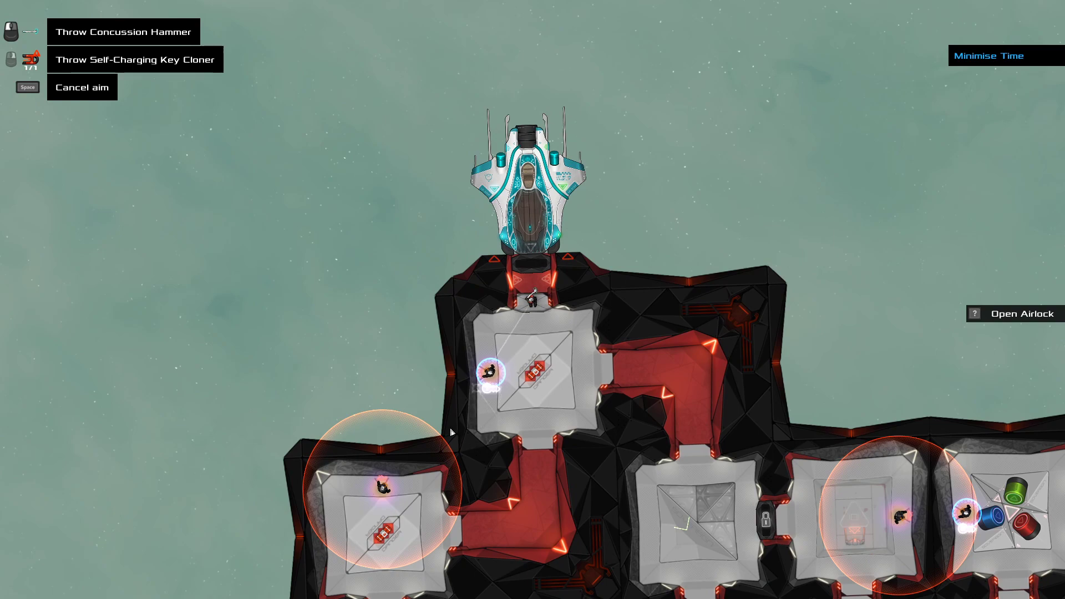
key(space)
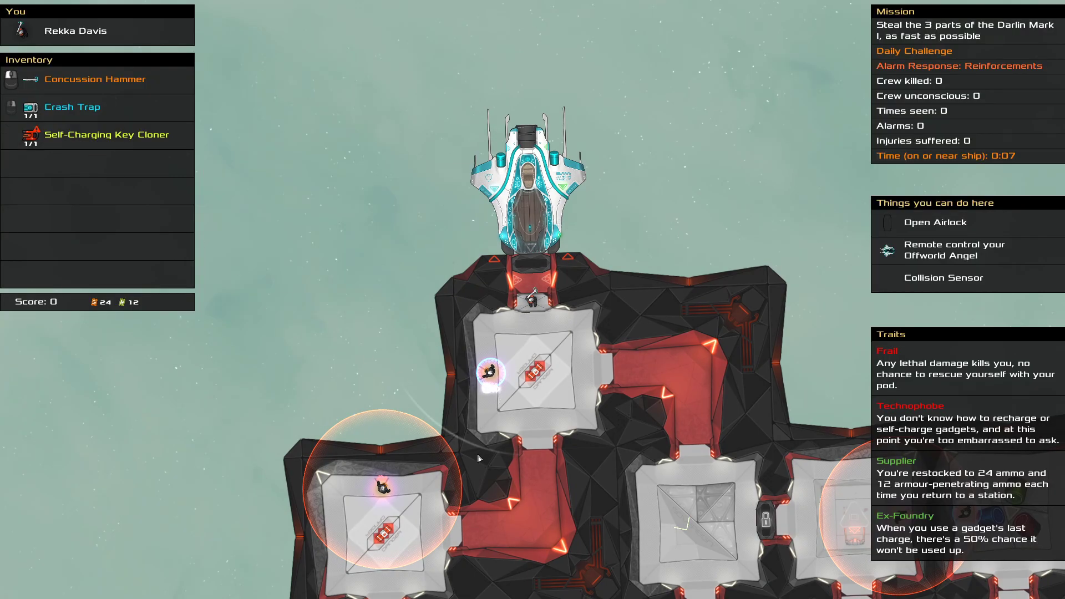
key(1)
key(space)
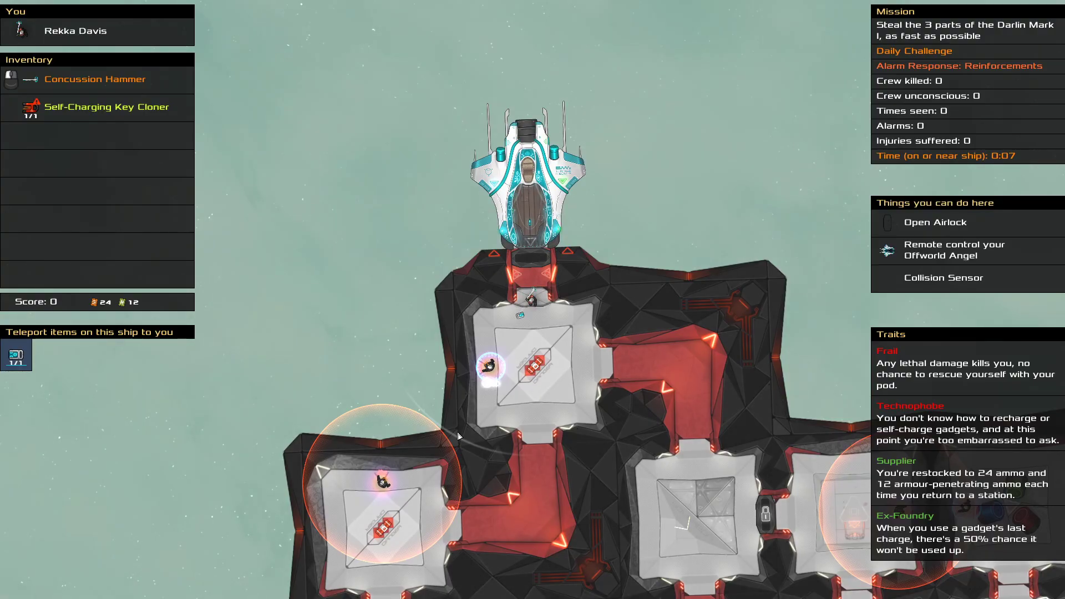
click(383, 485)
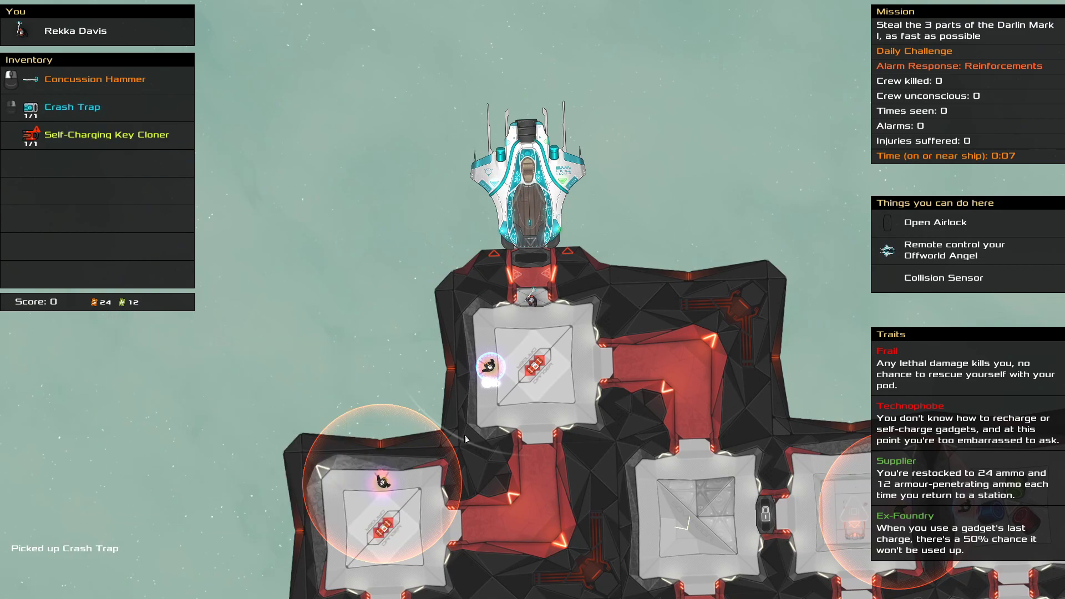
Ambush Guard Albrecht with the Crash Trap and hammer, recover the trap, and head right.
key(2)
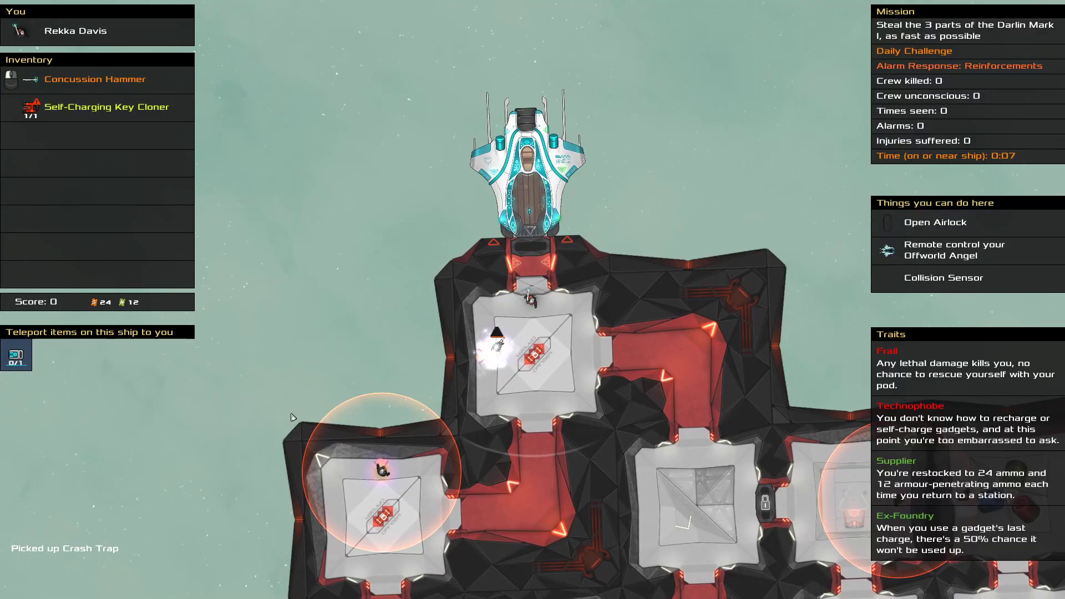
click(379, 410)
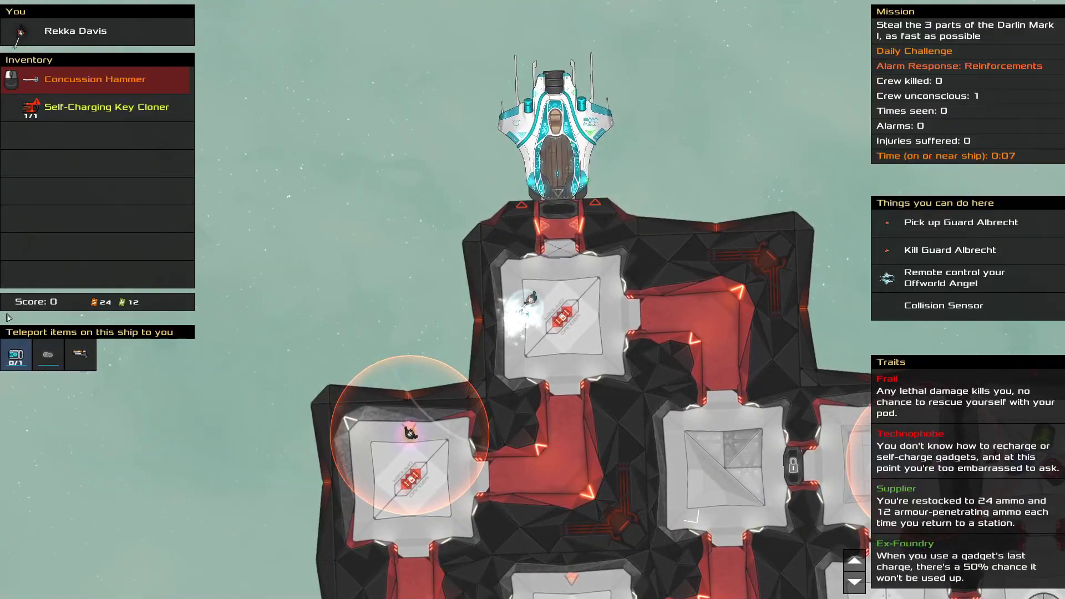
click(19, 358)
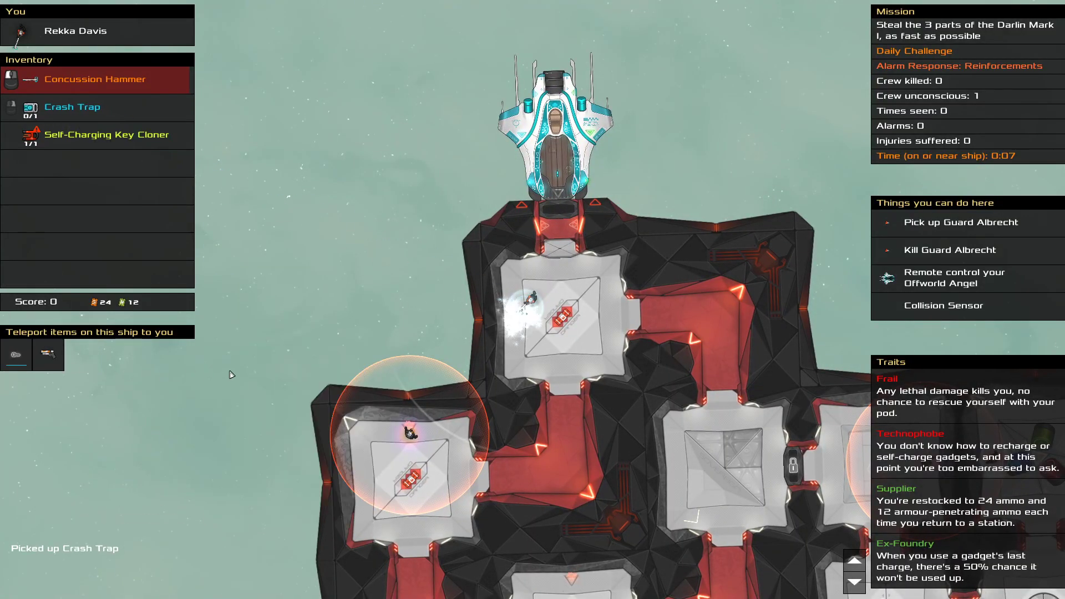
scroll(655, 334, down, 1)
right_click(651, 345)
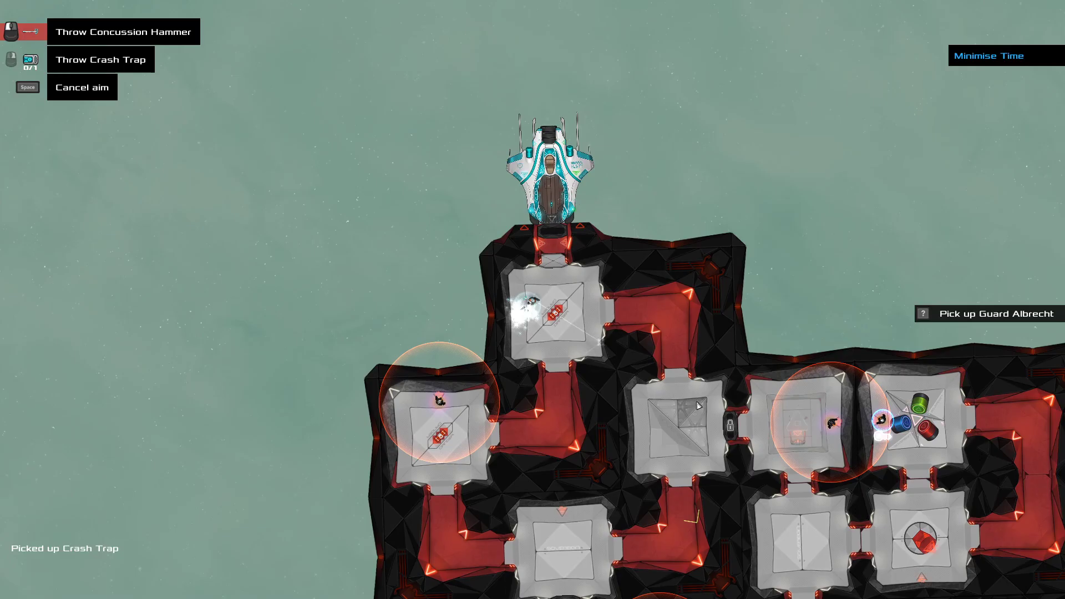
right_click(702, 426)
click(700, 425)
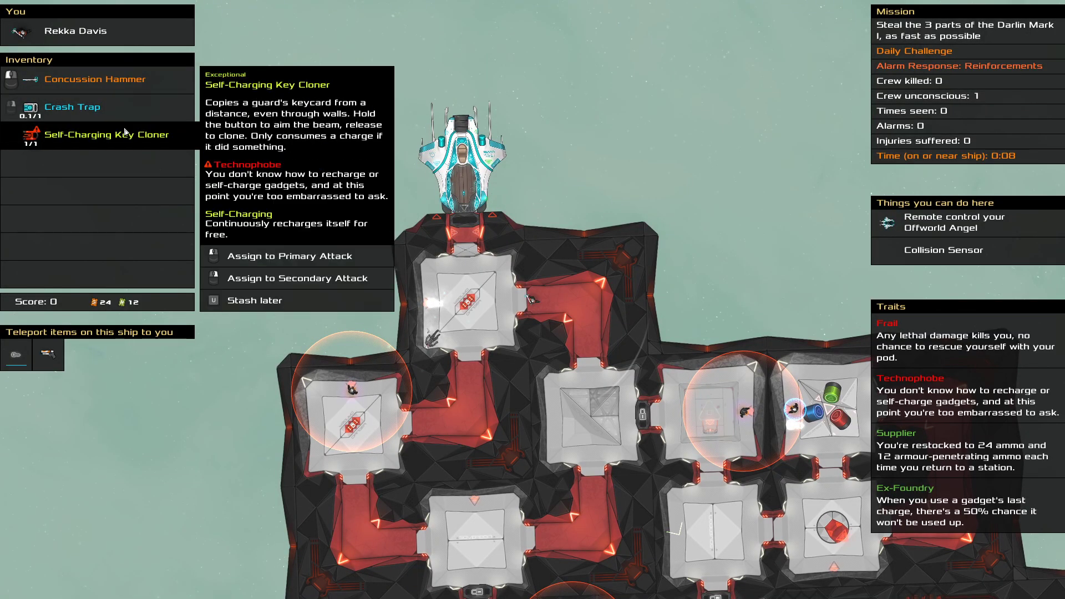
Turn on the collision sensor view and pan around to scout rooms and guards.
click(896, 253)
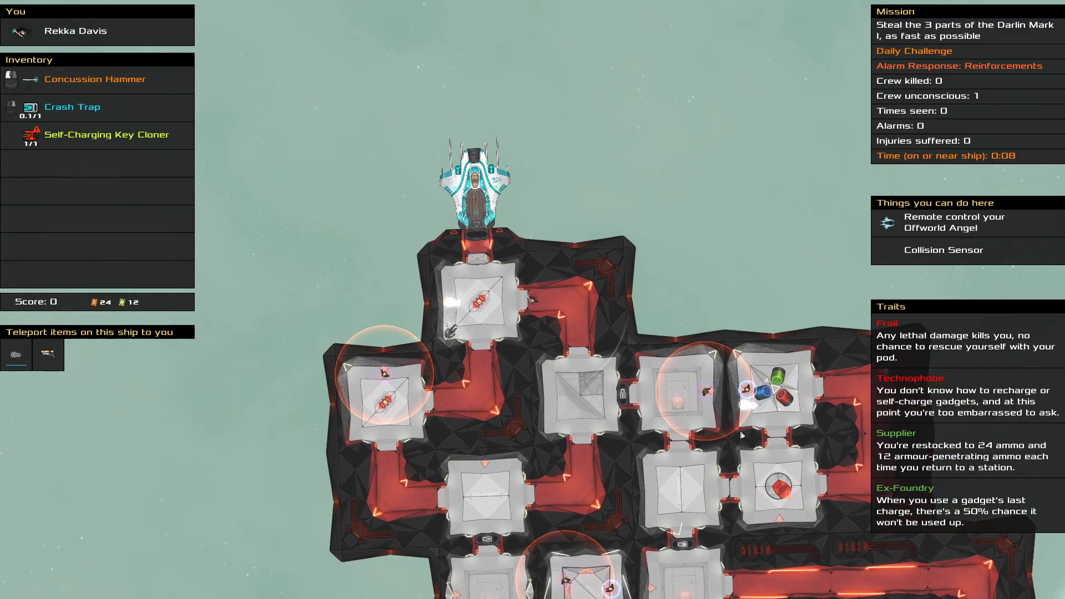
scroll(533, 333, down, 2)
scroll(533, 333, up, 2)
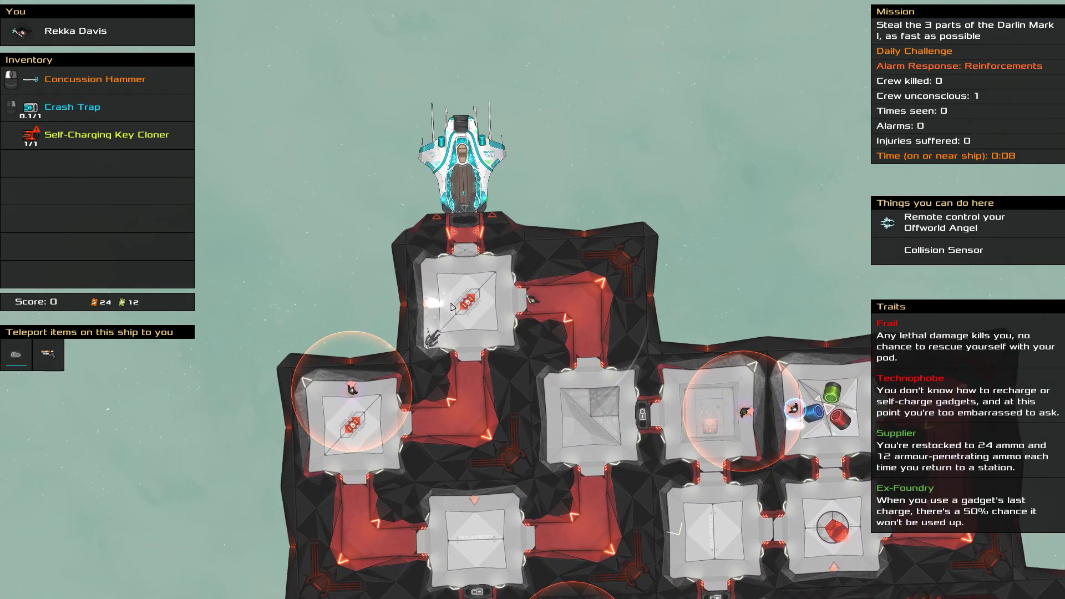
scroll(466, 332, down, 2)
scroll(468, 450, down, 2)
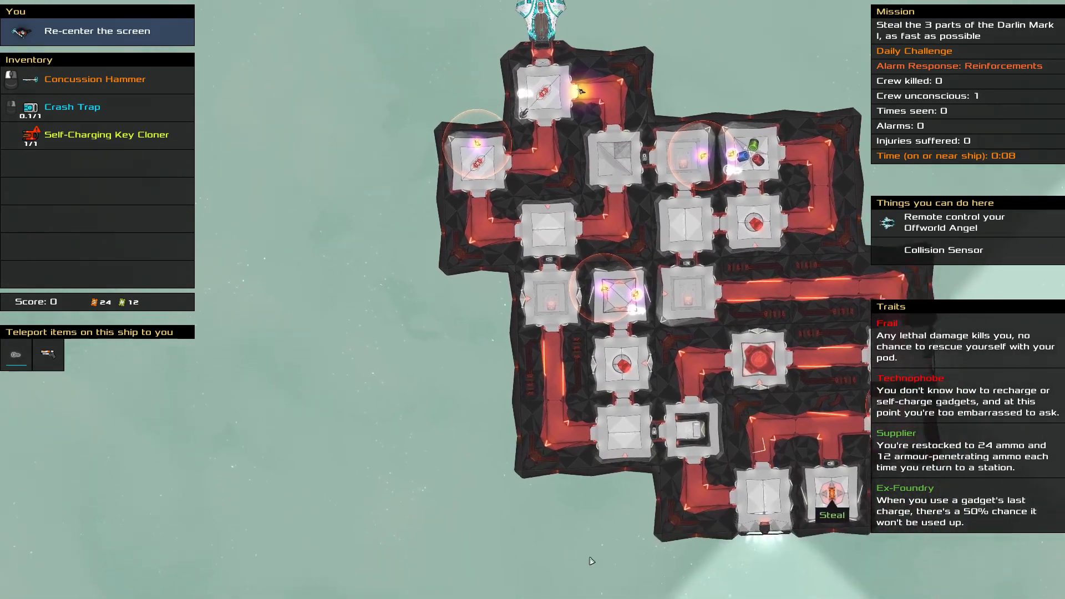
scroll(608, 365, up, 5)
drag(618, 368, 516, 366)
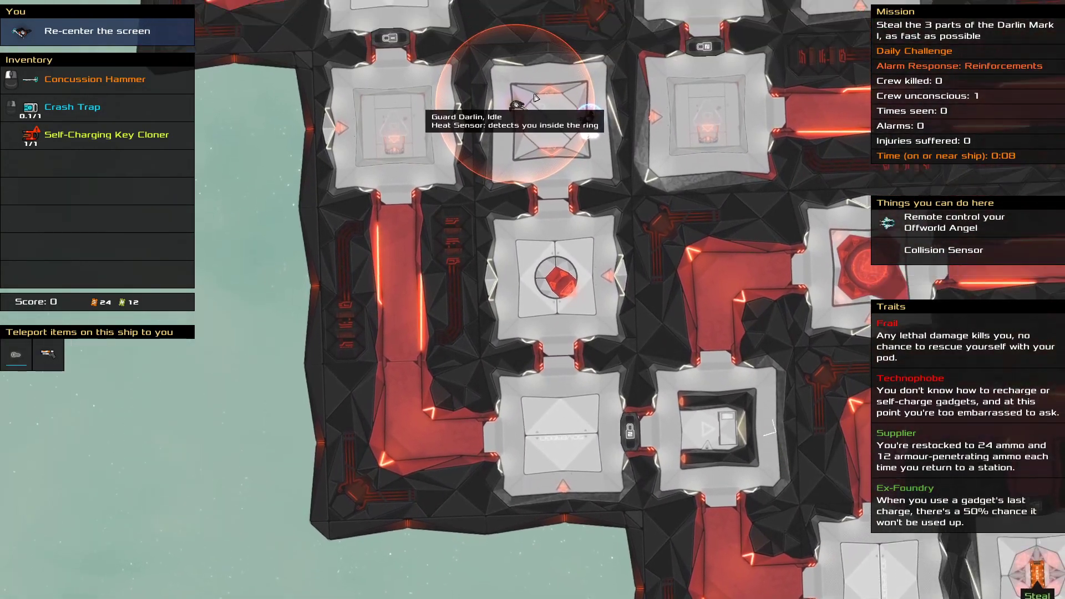
drag(534, 98, 533, 167)
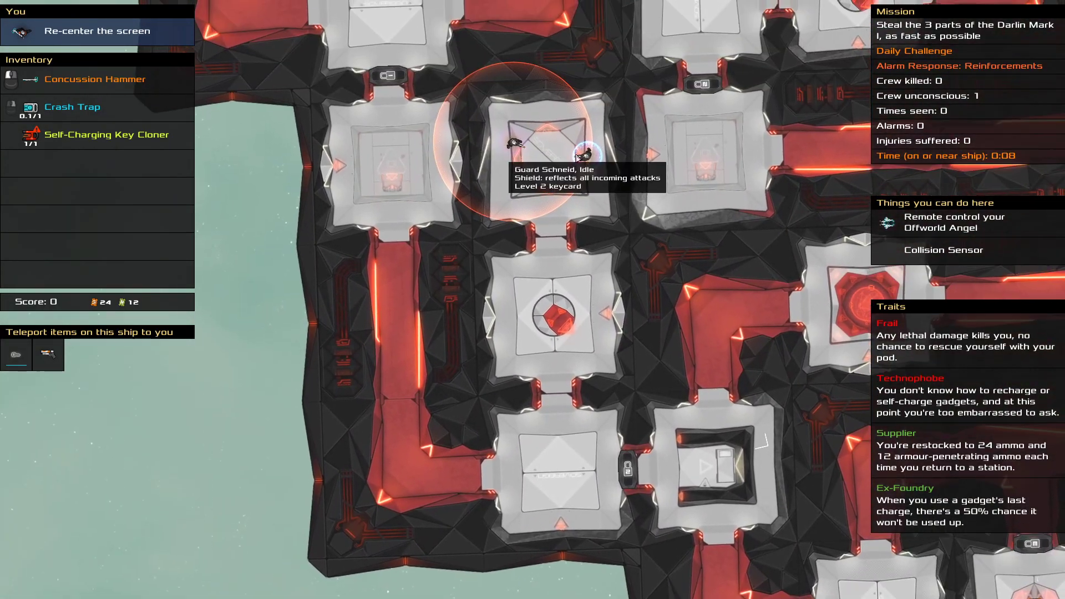
scroll(563, 49, up, 4)
scroll(562, 50, down, 4)
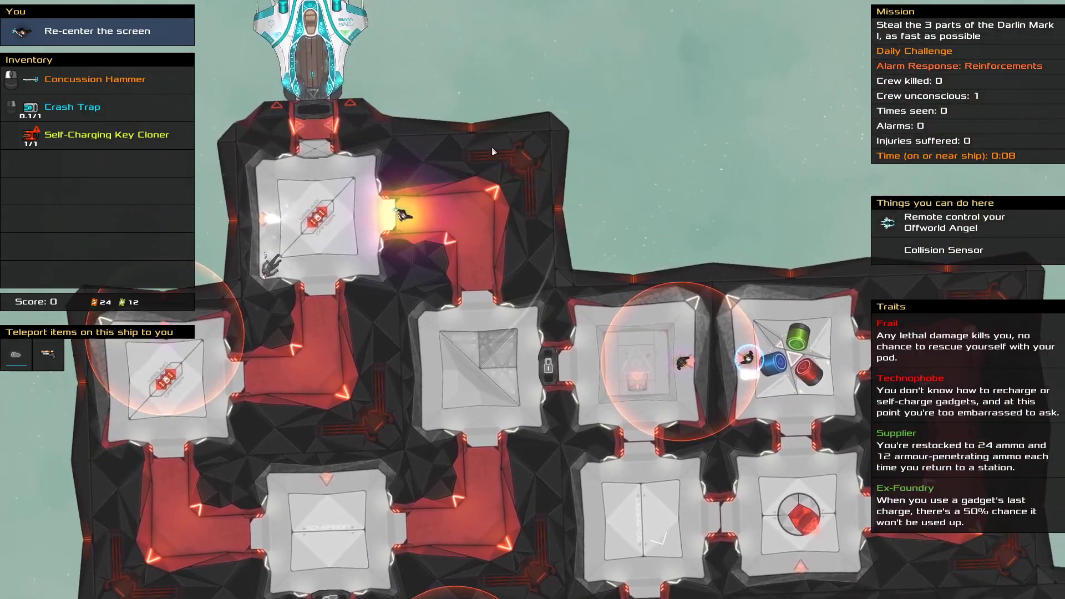
scroll(582, 327, up, 3)
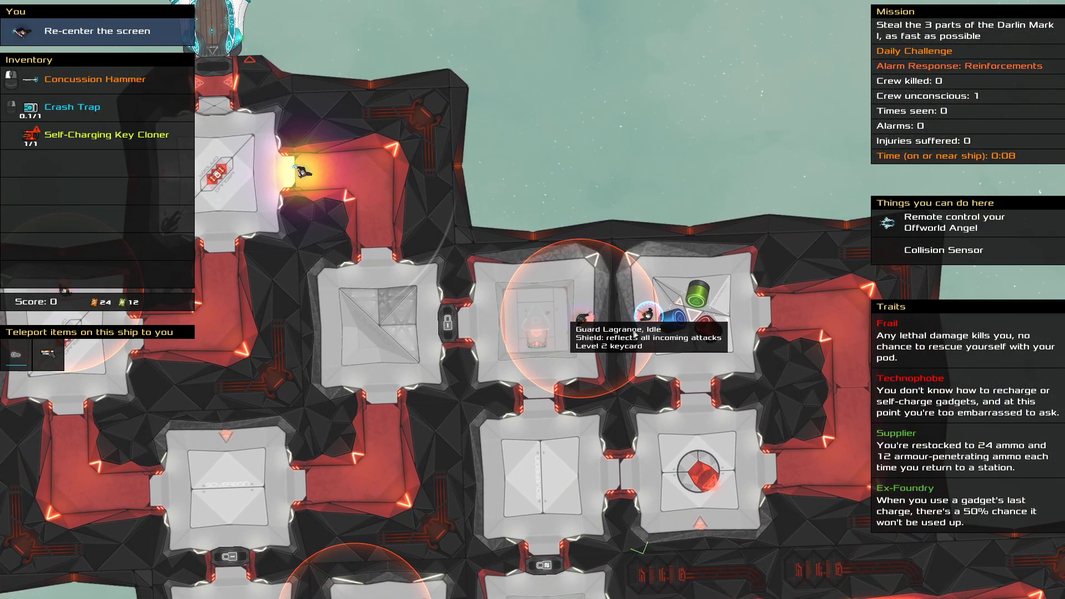
drag(635, 333, 596, 290)
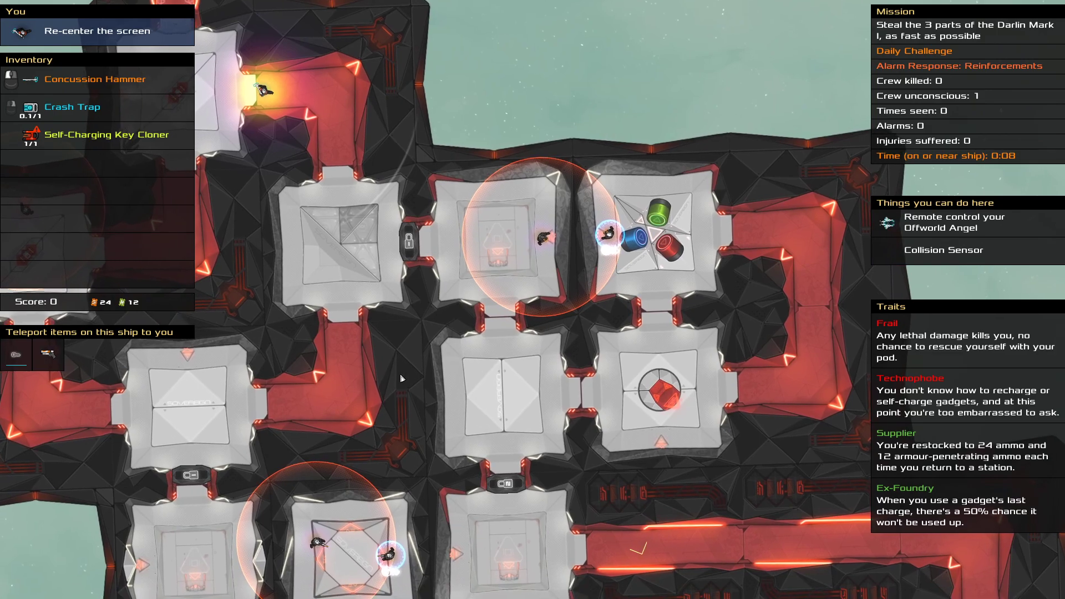
mouse_move(631, 319)
mouse_down()
mouse_move(370, 425)
mouse_move(678, 406)
mouse_move(325, 61)
mouse_move(377, 119)
mouse_up()
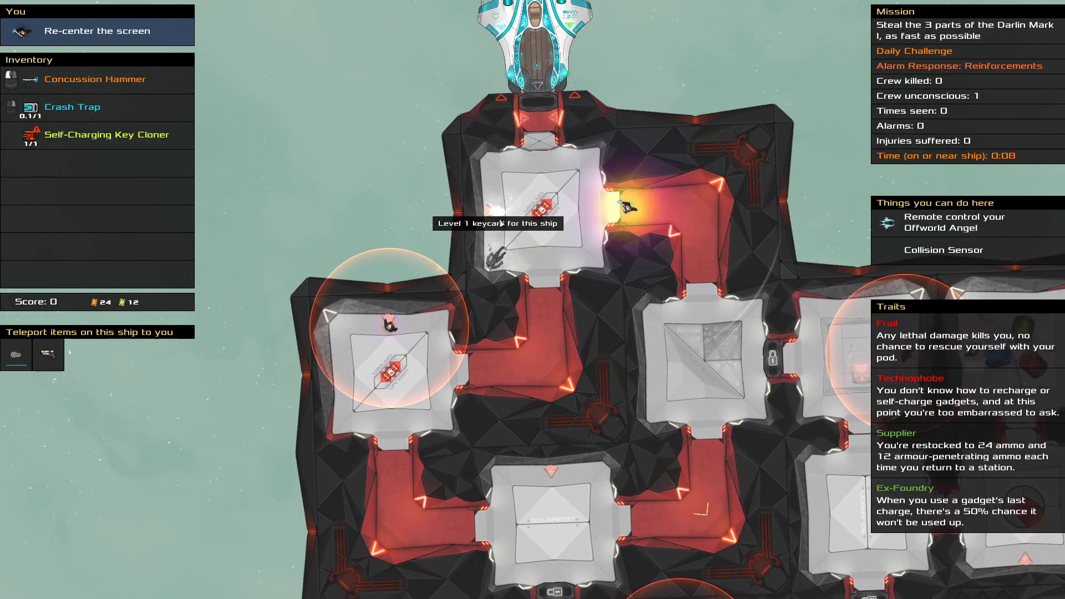
scroll(502, 222, down, 2)
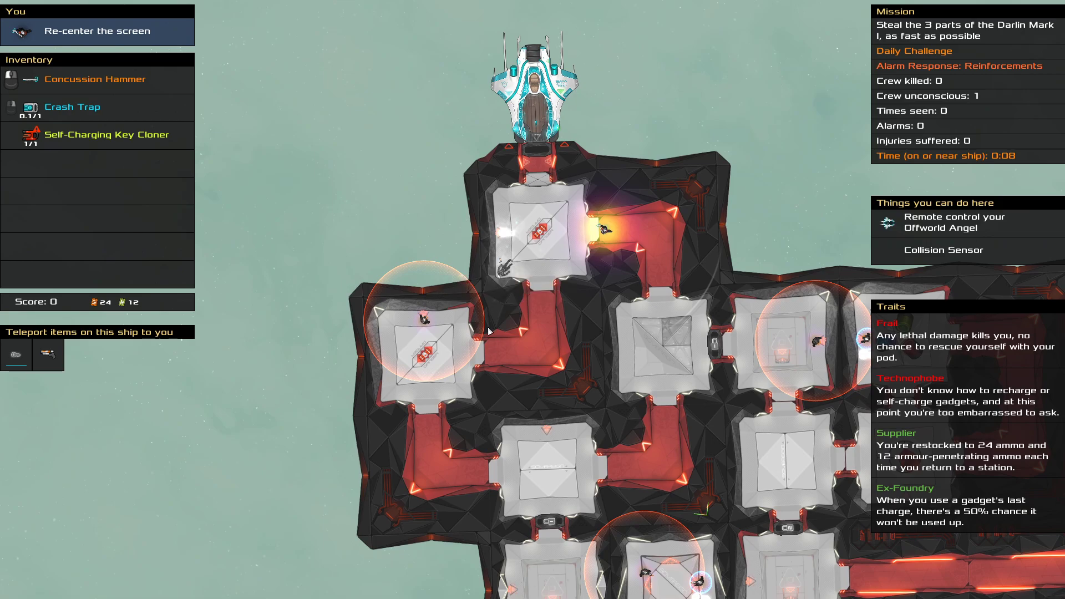
Resume play and move Rekka toward the left guard room.
key(1)
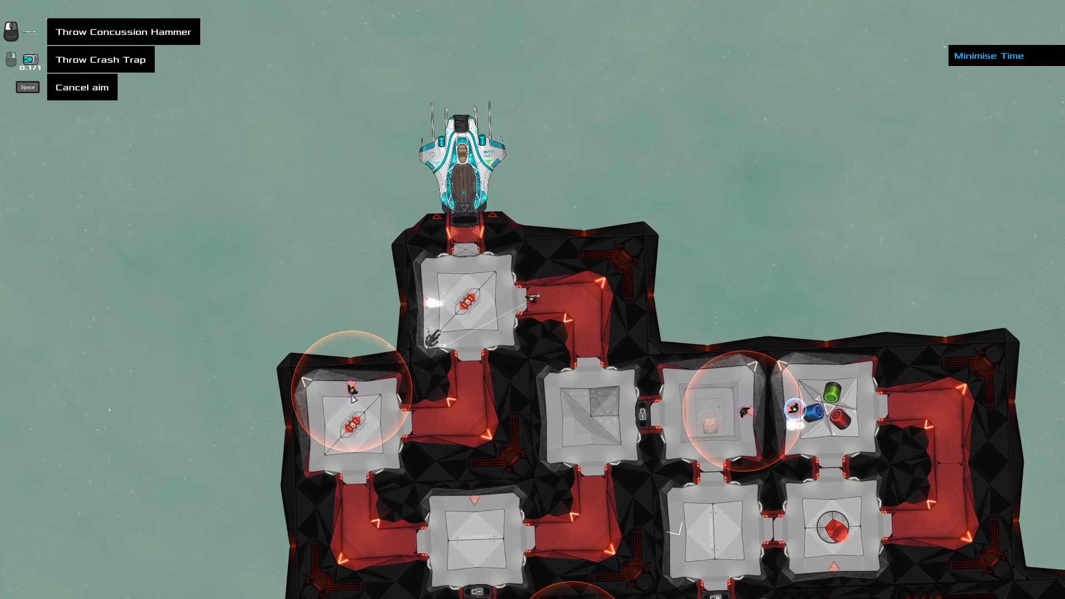
click(352, 396)
key(1)
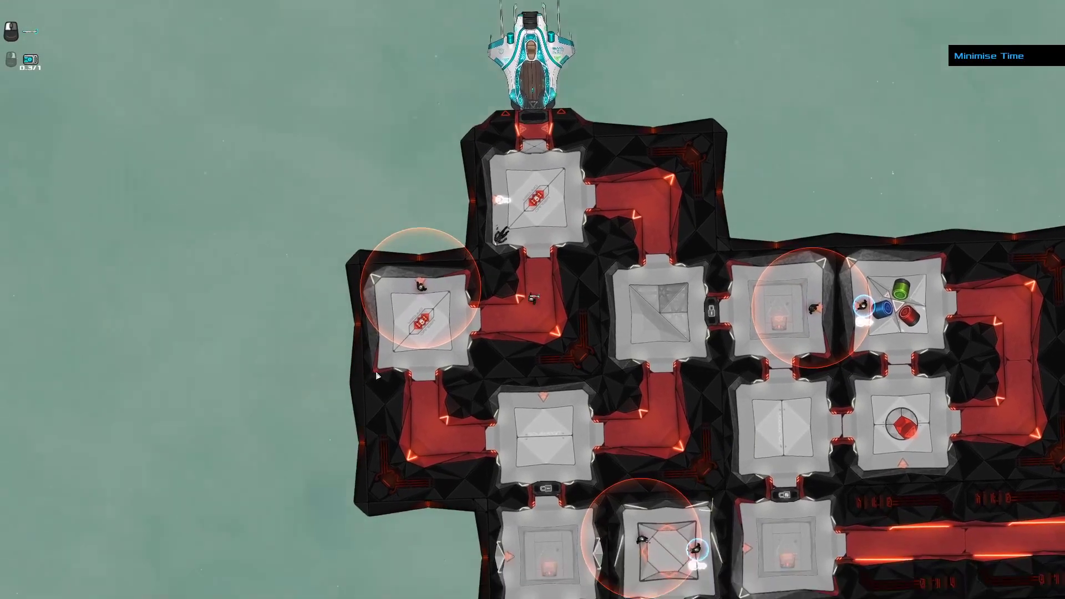
key(space)
key(space)
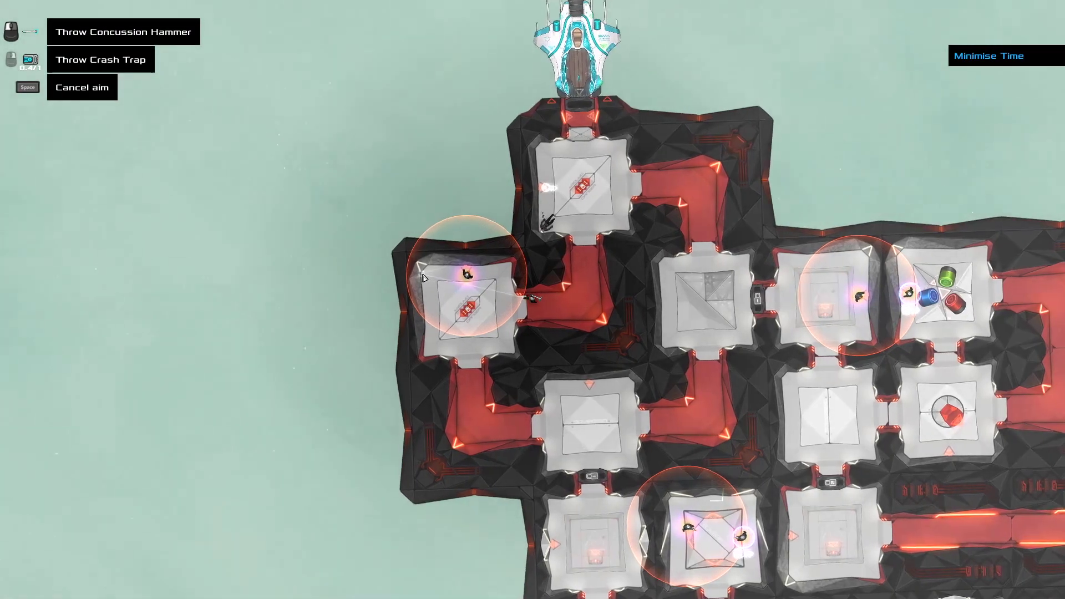
Knock out the left-room guard and take his Level 1 keycard.
key(space)
key(space)
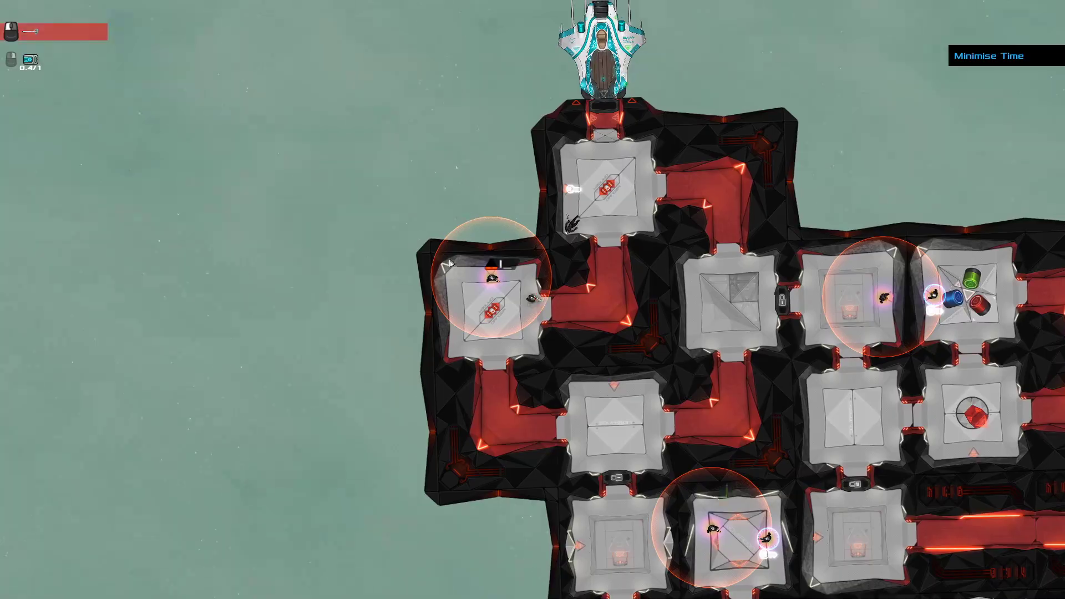
key(space)
click(80, 355)
key(space)
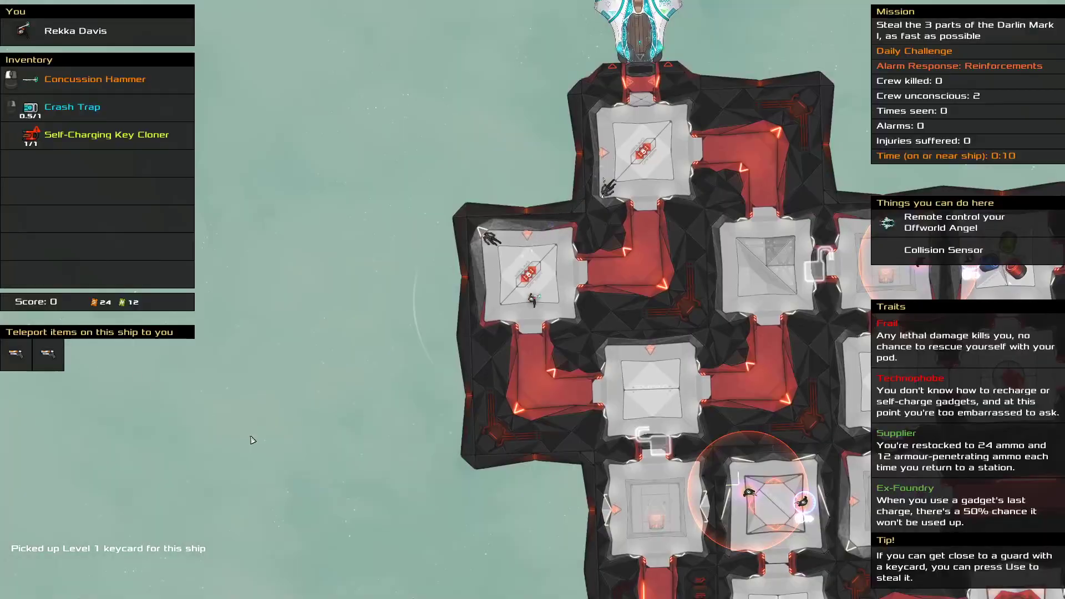
key(space)
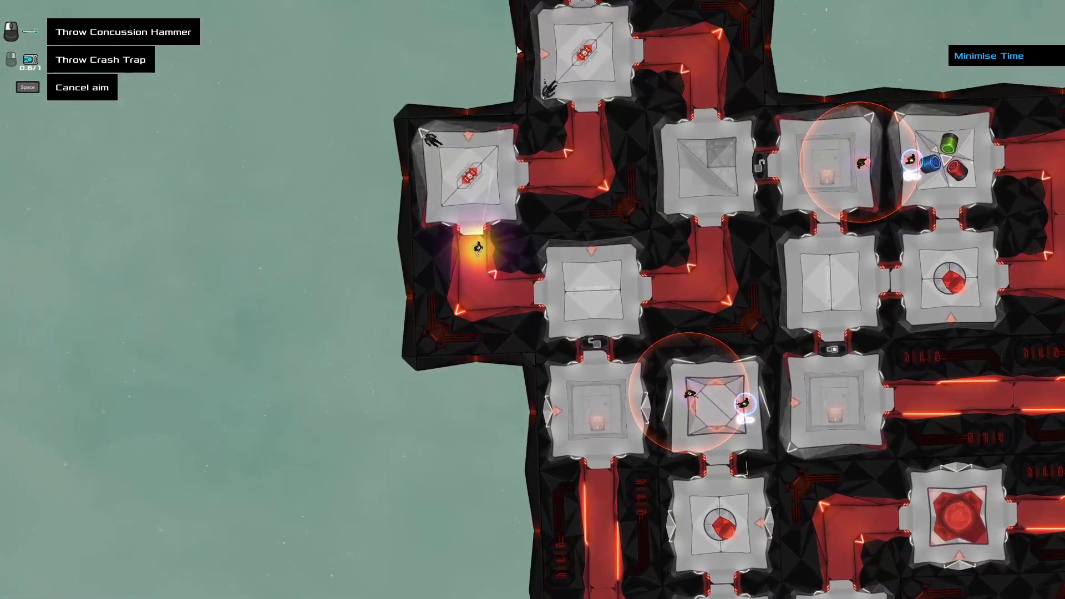
Advance down the corridor and hammer Guard Darlin in the central room.
key(space)
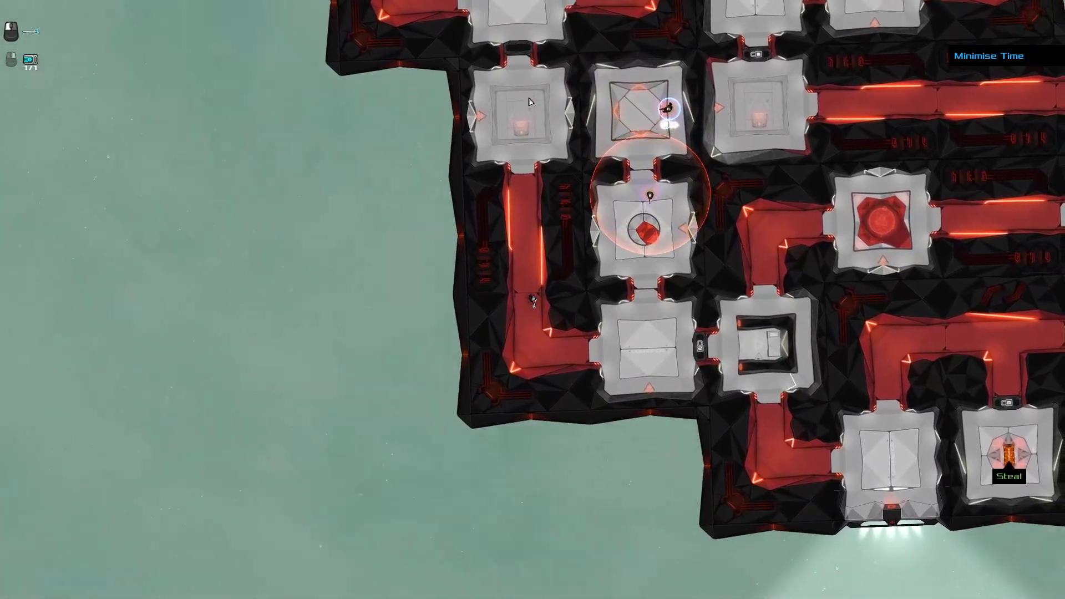
key(space)
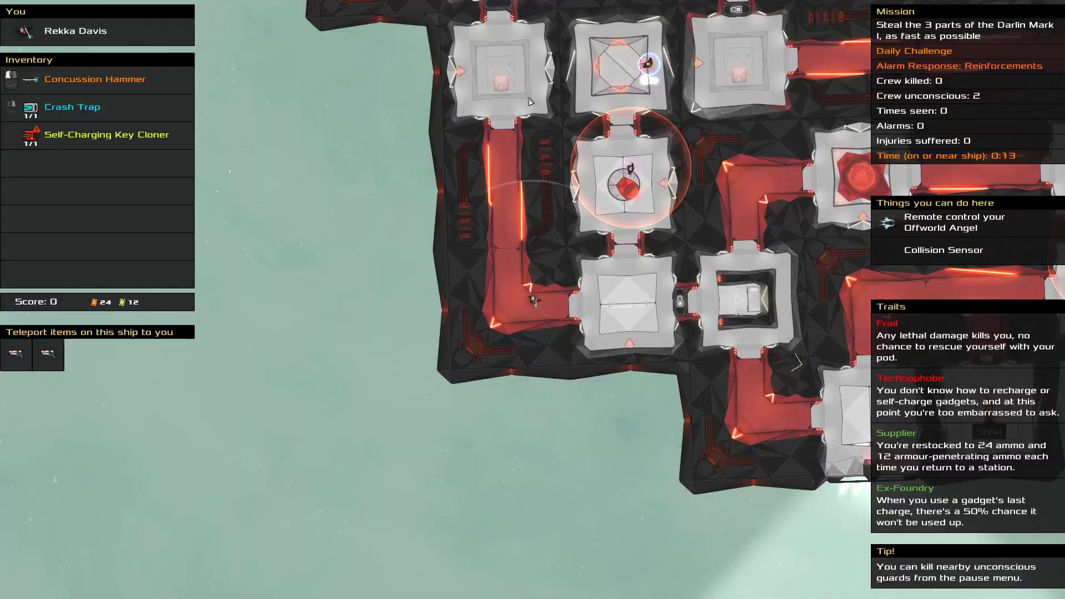
key(w)
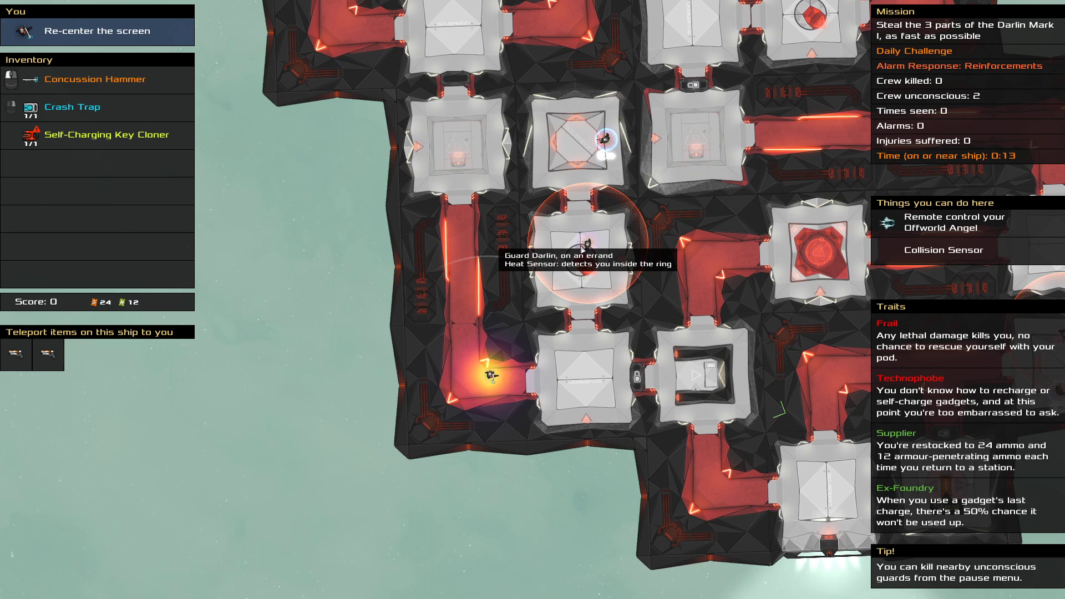
click(601, 270)
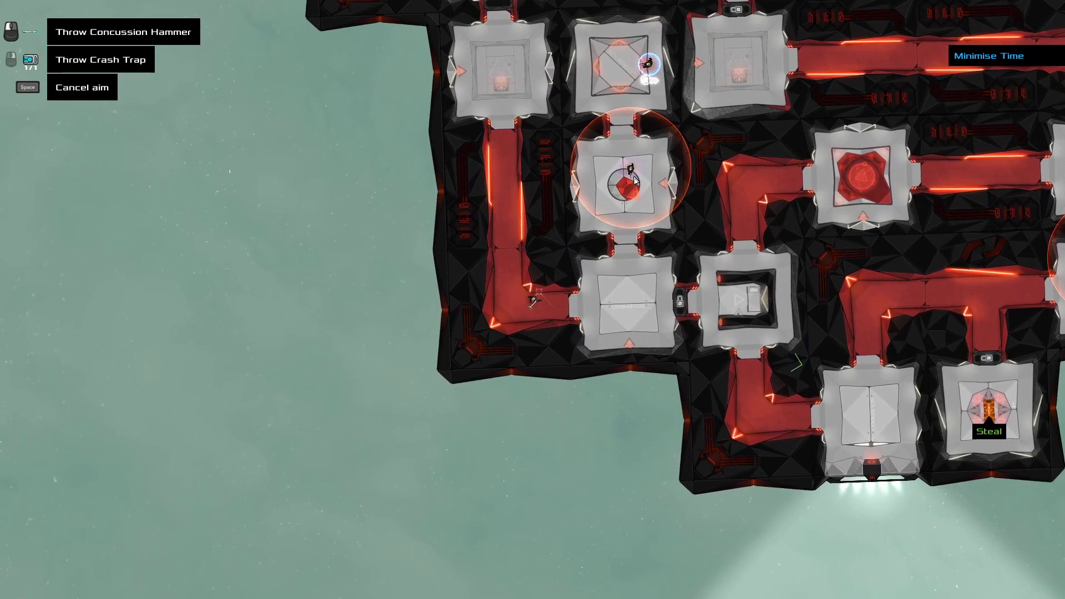
scroll(633, 176, up, 3)
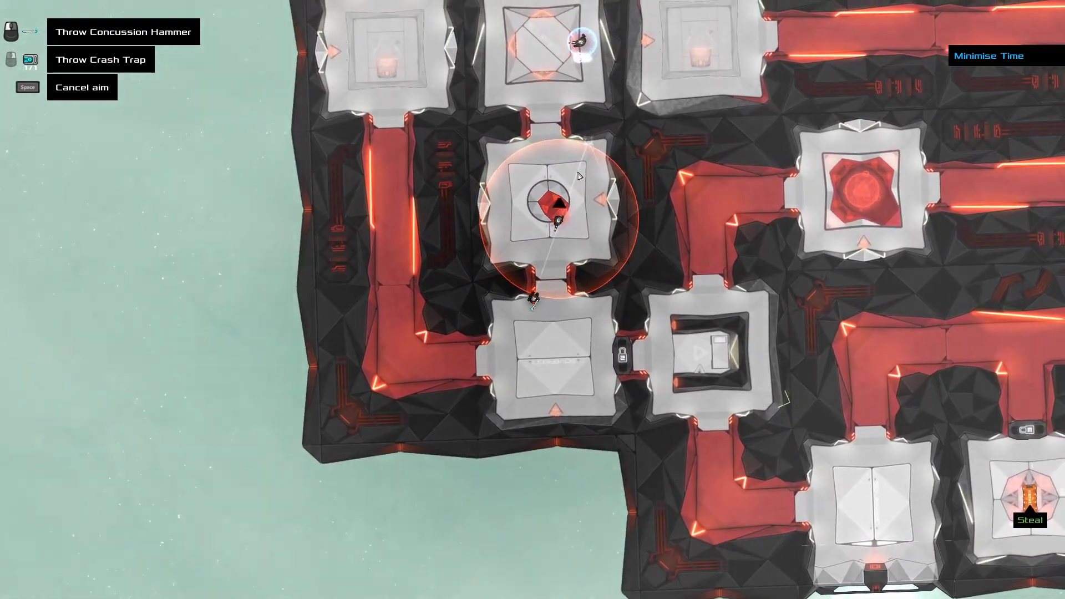
click(578, 175)
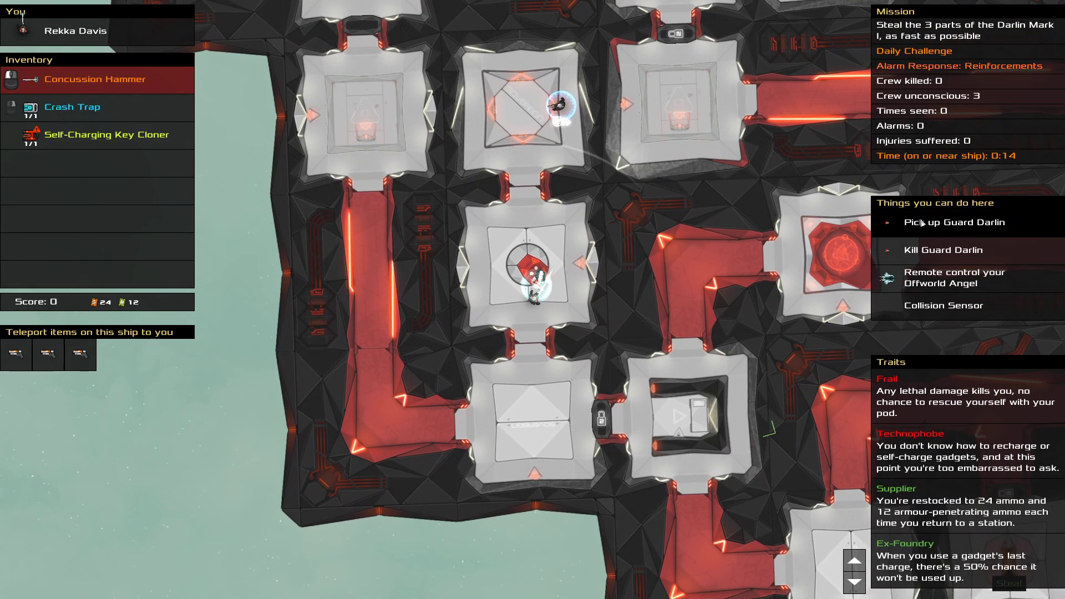
Carry the unconscious guard to the doorway and disable the next guard with the Crash Trap.
click(920, 223)
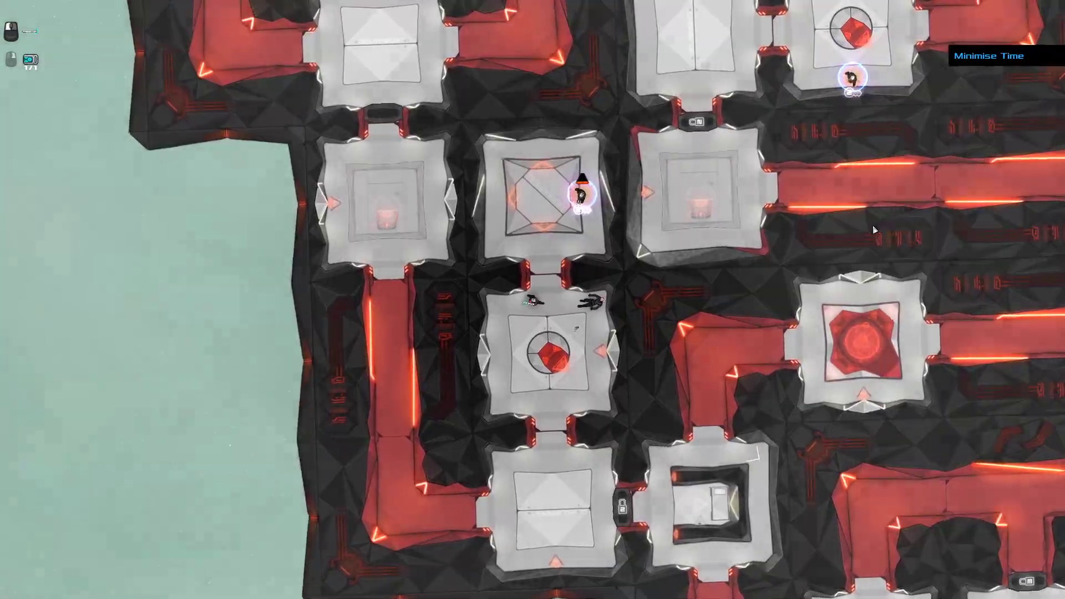
key(space)
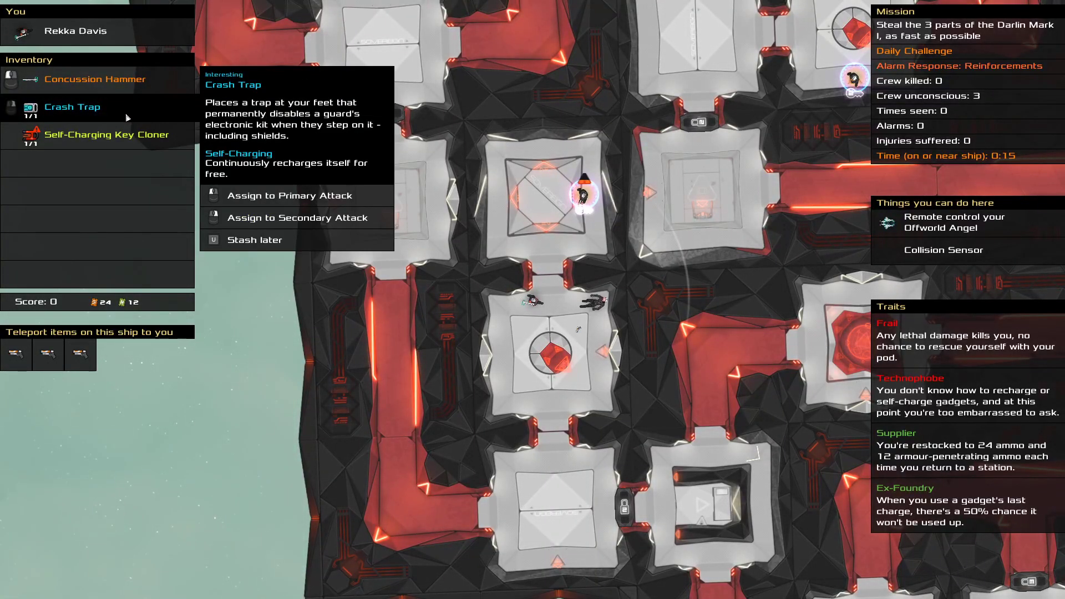
click(72, 106)
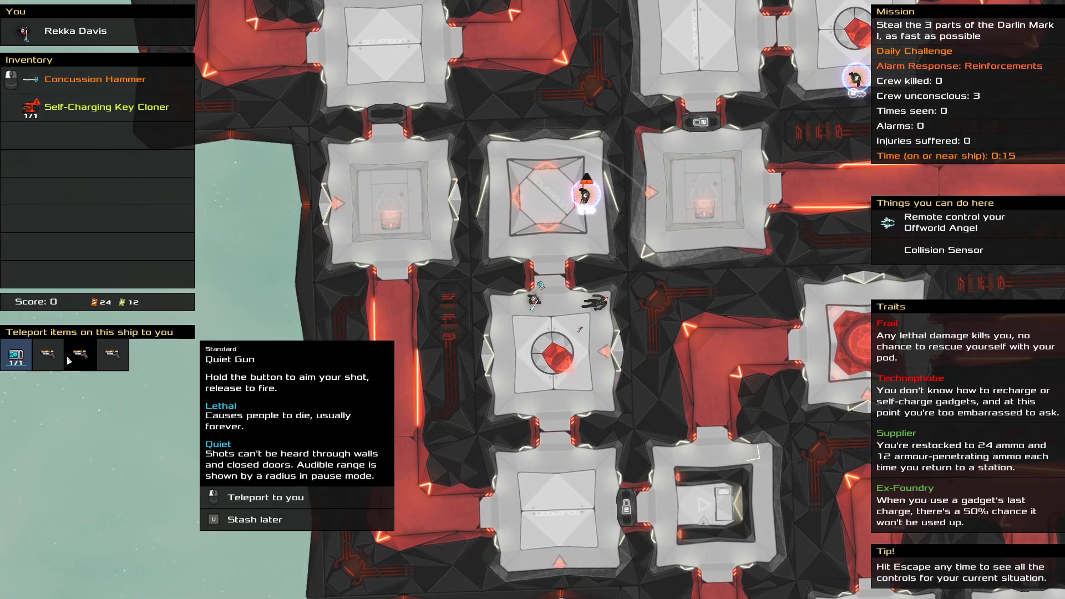
click(18, 358)
key(2)
click(586, 193)
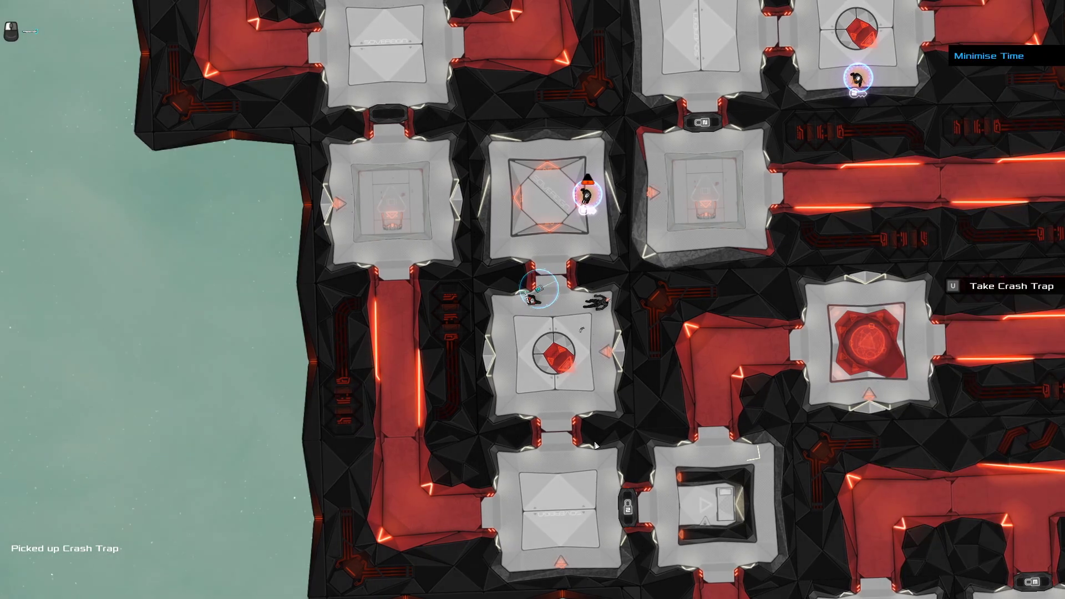
key(space)
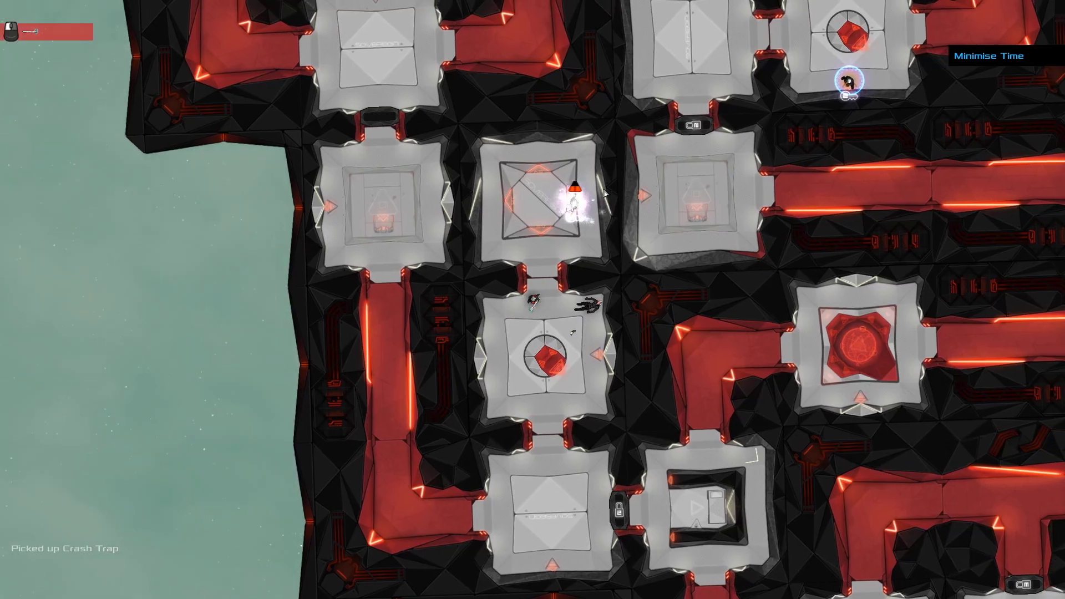
Knock out the second guard, take his Level 2 keycard, and teleport the Crash Trap back.
click(574, 187)
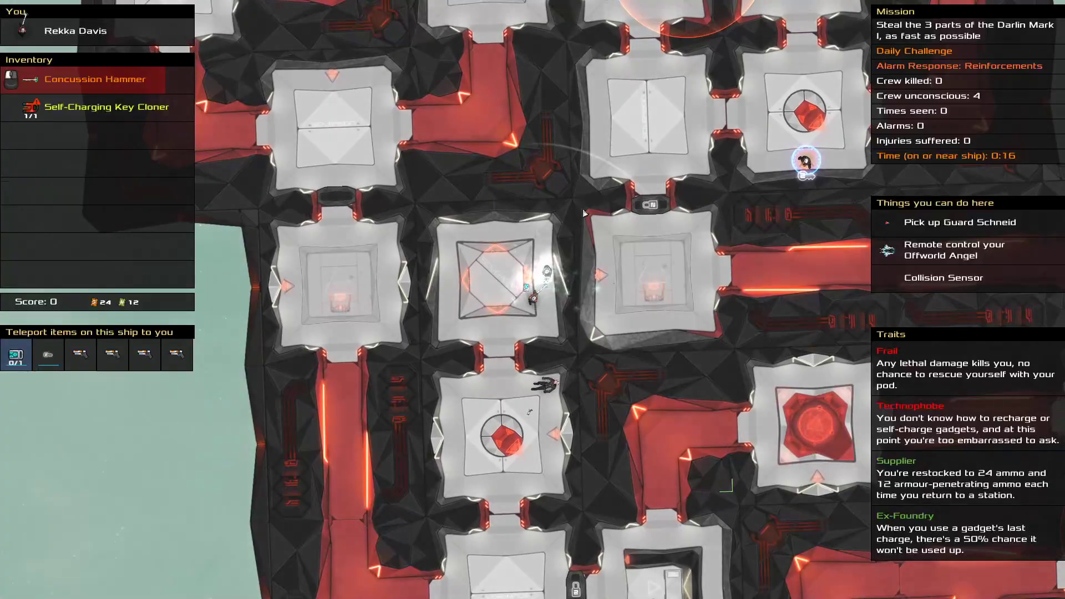
click(50, 357)
key(space)
key(space)
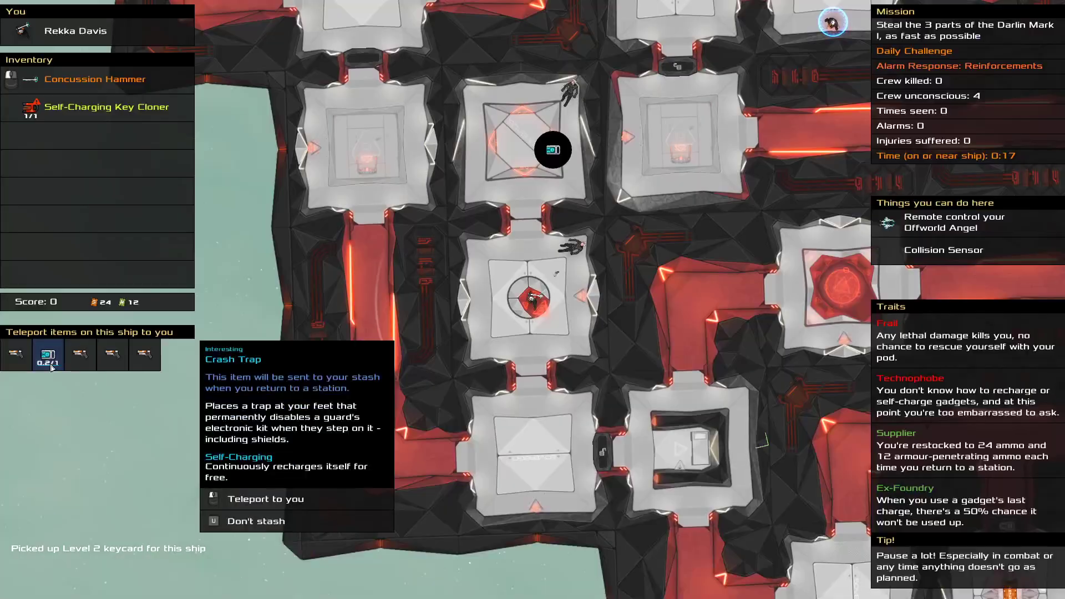
click(49, 356)
scroll(533, 300, down, 3)
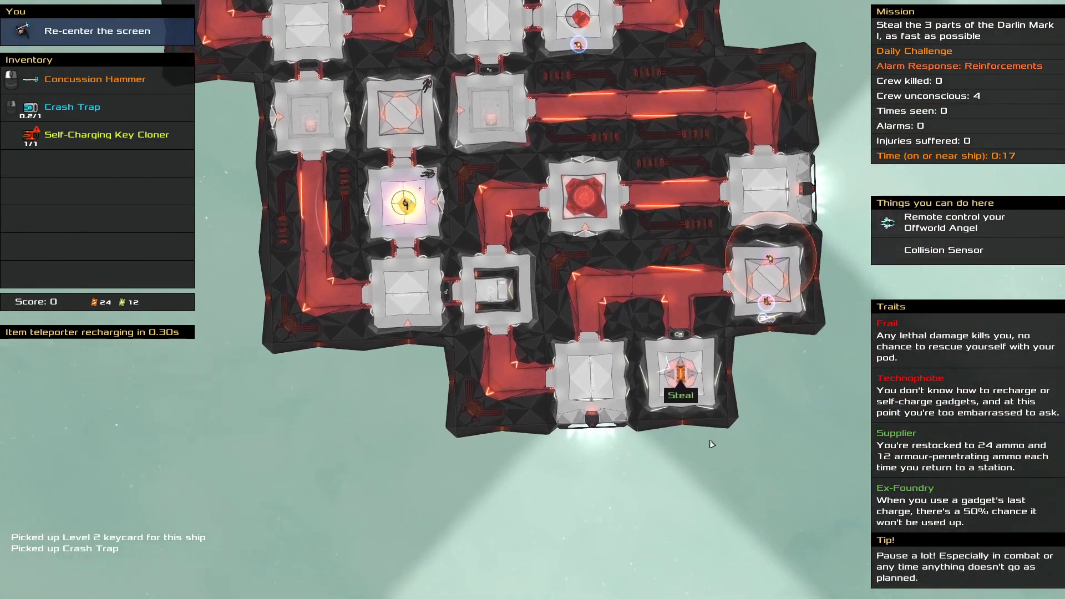
scroll(711, 444, up, 3)
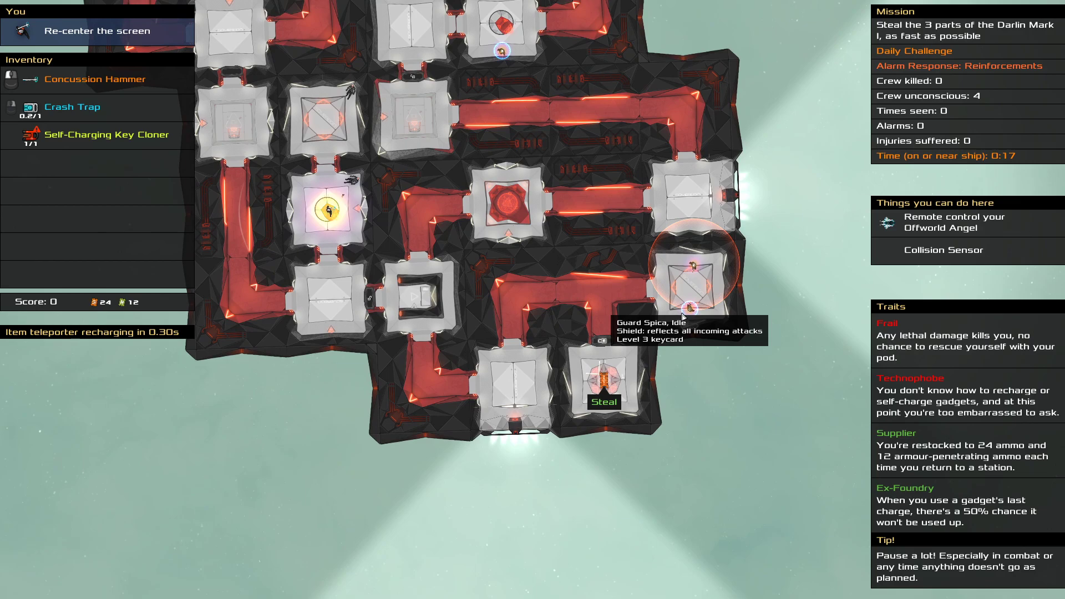
scroll(683, 315, up, 2)
scroll(684, 315, down, 3)
scroll(583, 309, up, 3)
scroll(541, 307, down, 2)
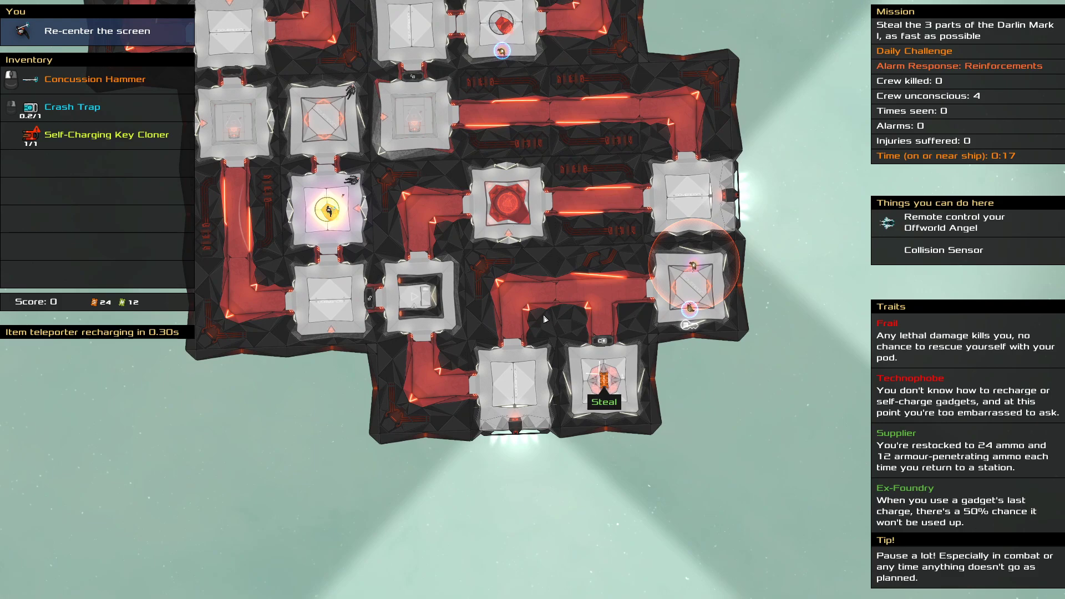
Pause and pan to the ship's lower rooms, spotting shielded Guard Spica's Level 3 keycard.
key(space)
key(space)
key(space)
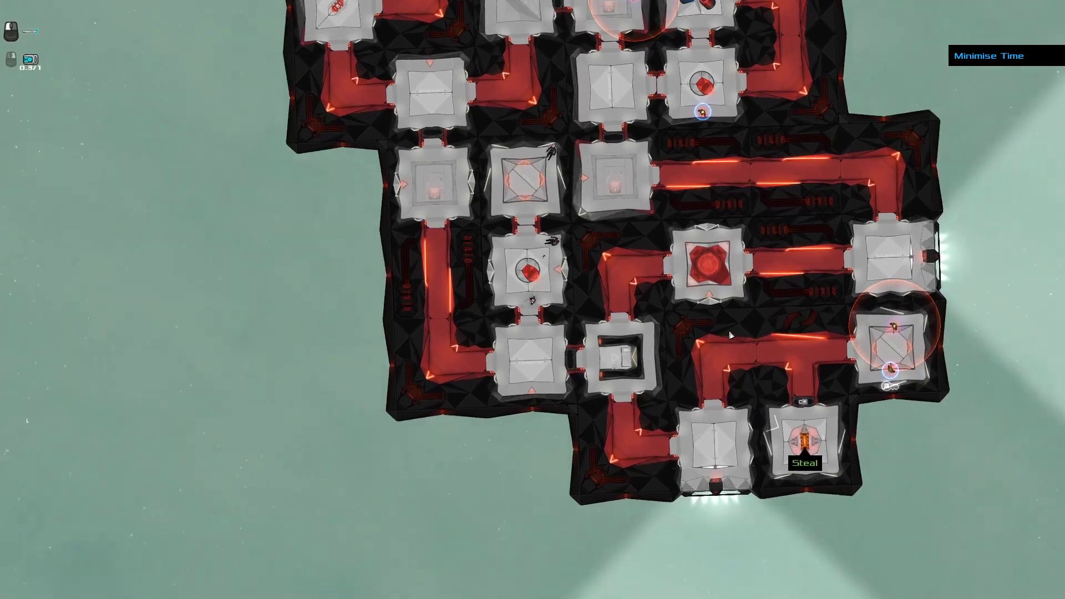
drag(730, 334, 790, 203)
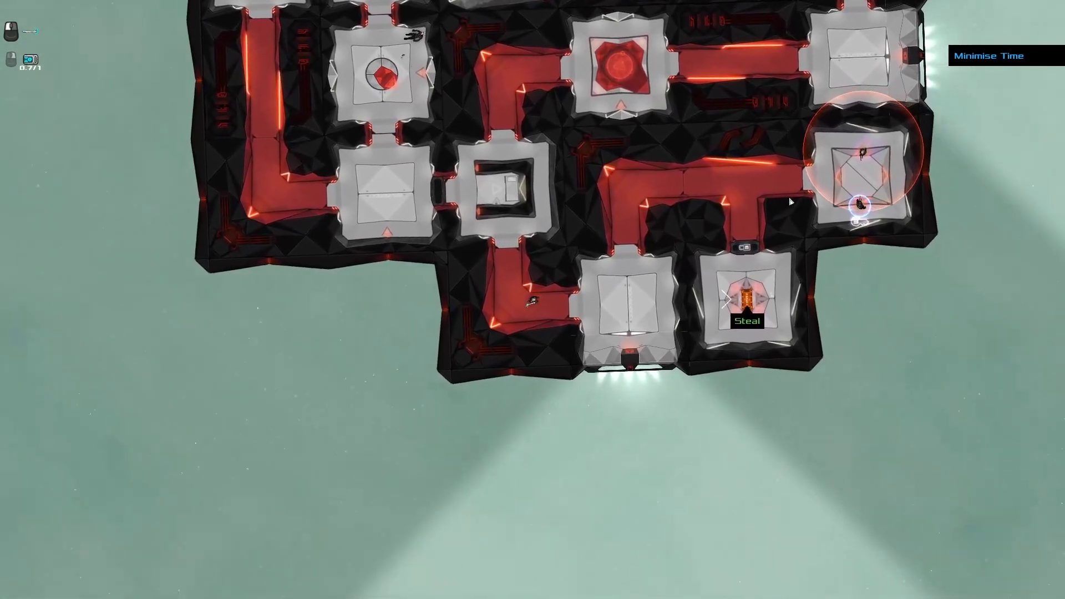
key(space)
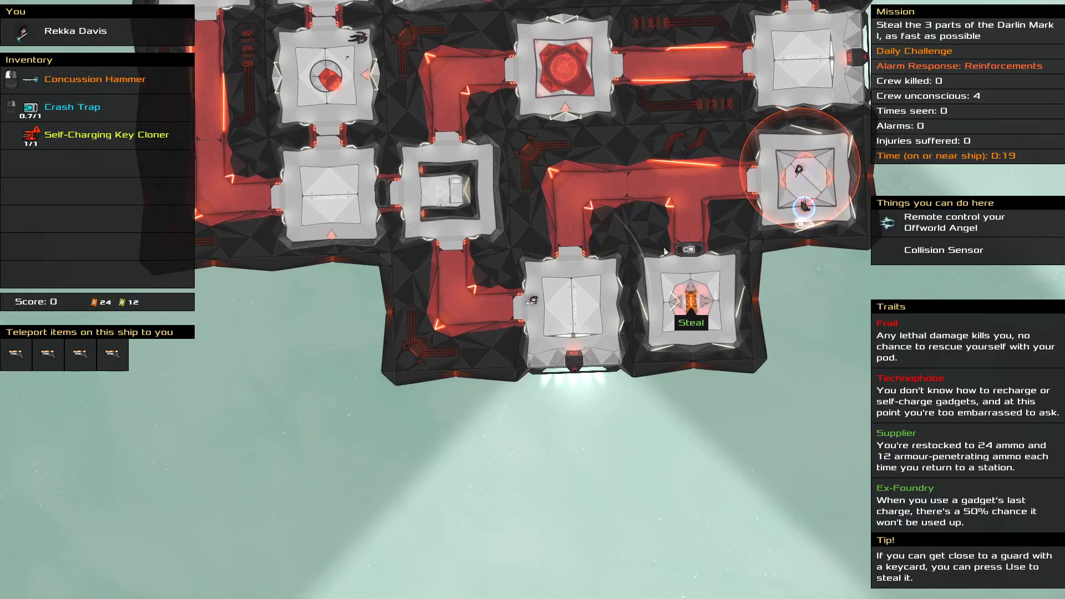
scroll(661, 256, up, 2)
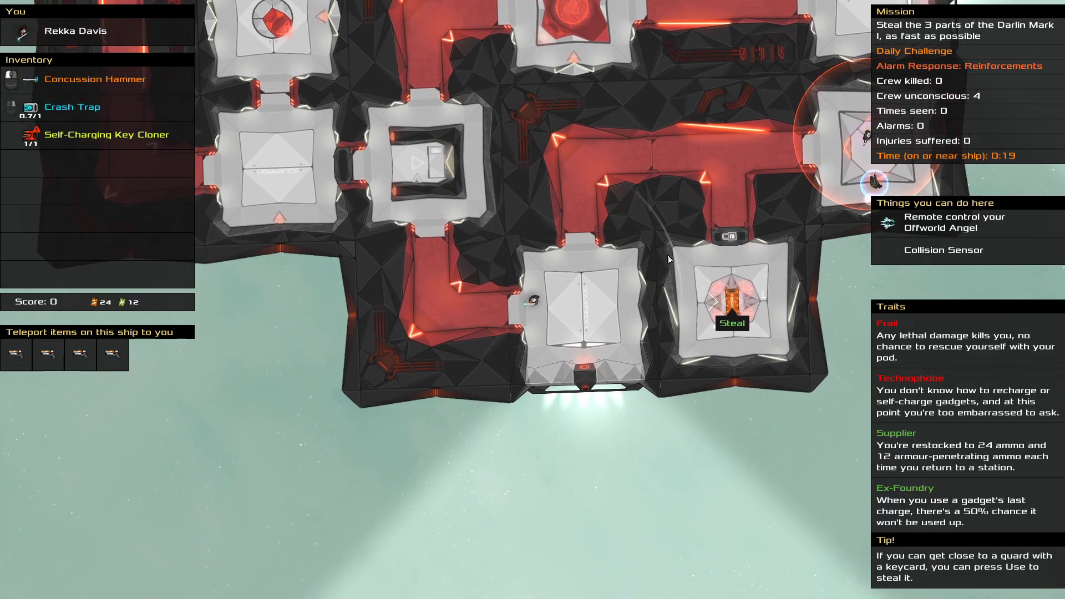
scroll(662, 256, down, 3)
scroll(661, 257, up, 2)
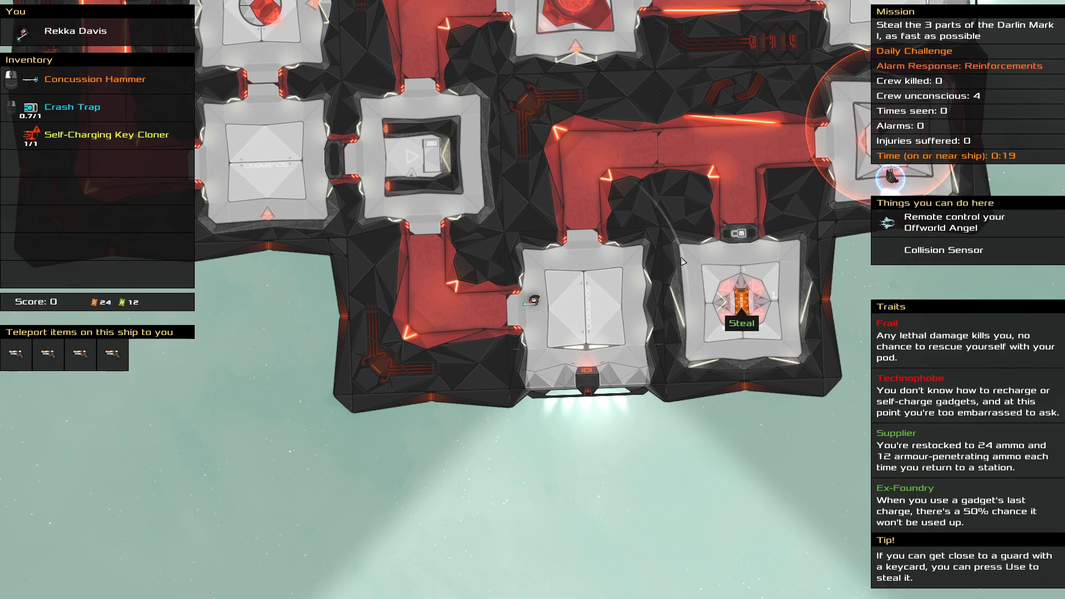
scroll(709, 261, down, 2)
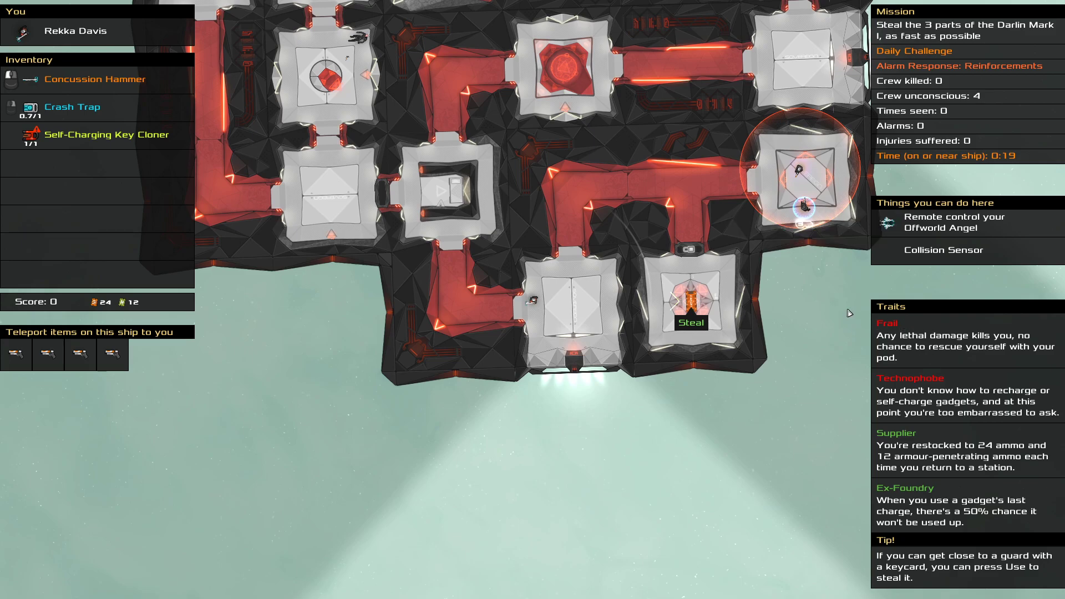
Teleport the Quiet Gun to Rekka, then approach Guard Shipborn and aim a throw at him.
click(80, 352)
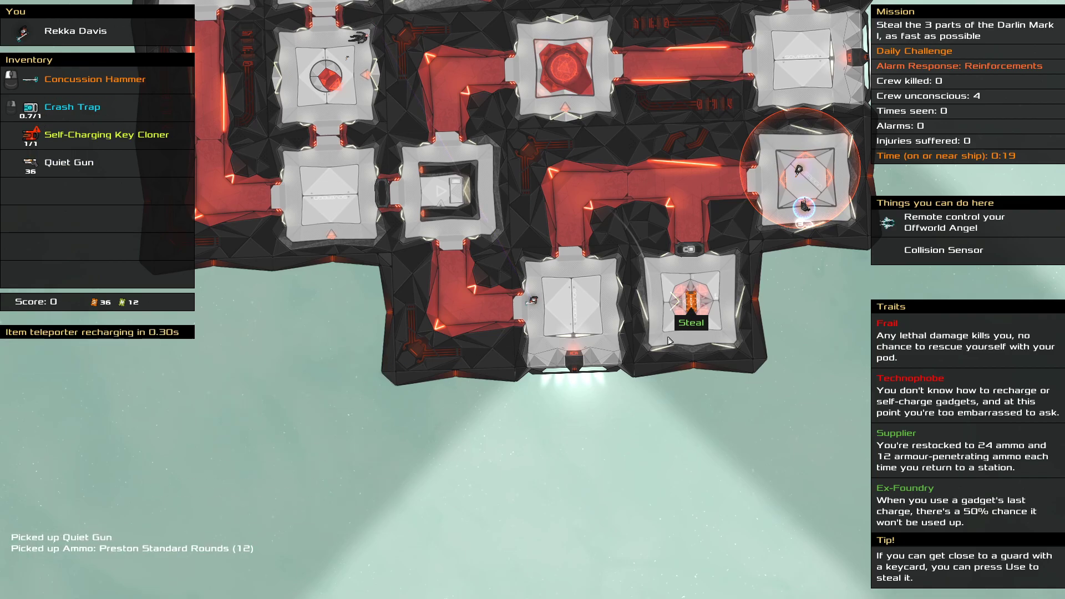
key(space)
key(space)
scroll(748, 369, down, 2)
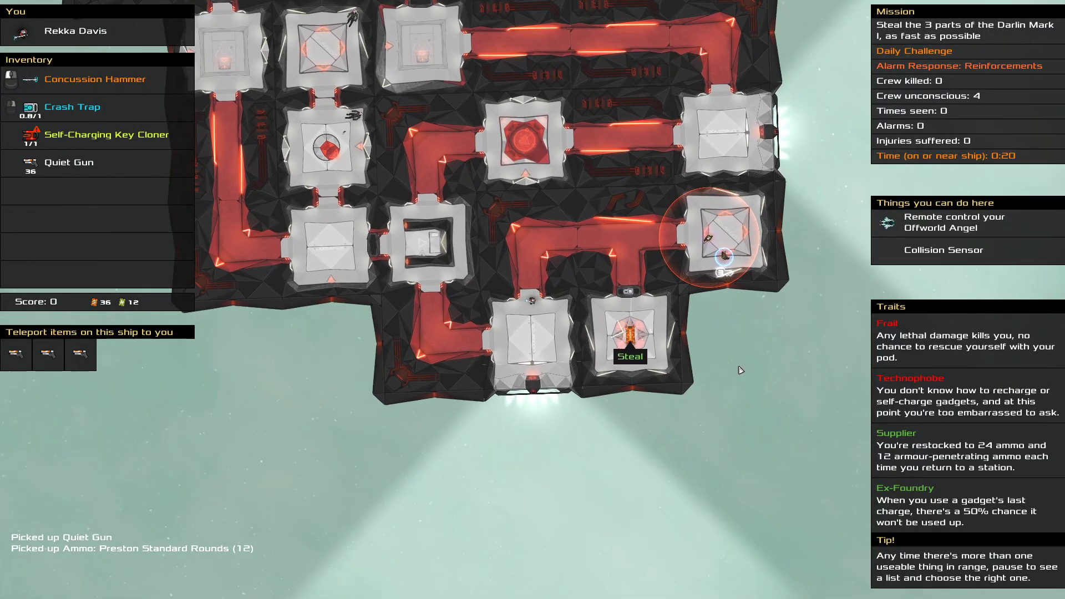
scroll(562, 286, up, 3)
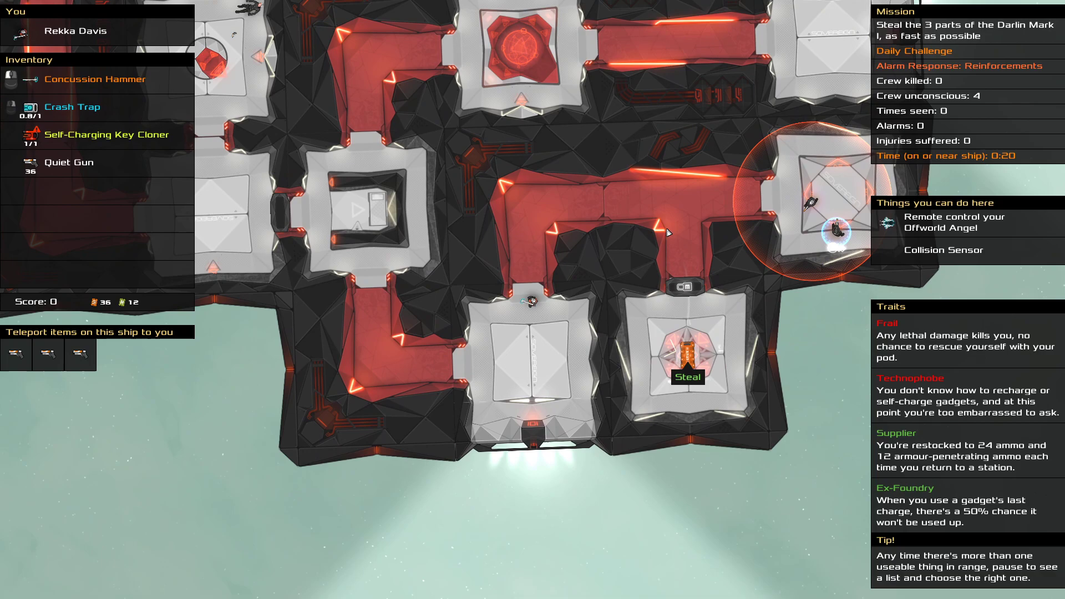
scroll(668, 232, up, 2)
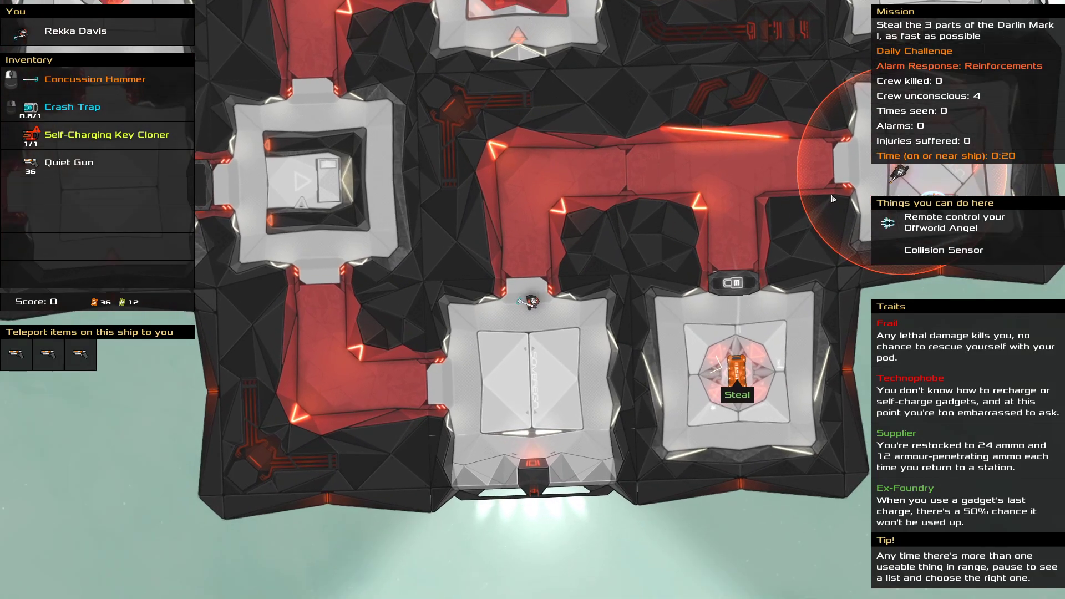
scroll(689, 240, down, 3)
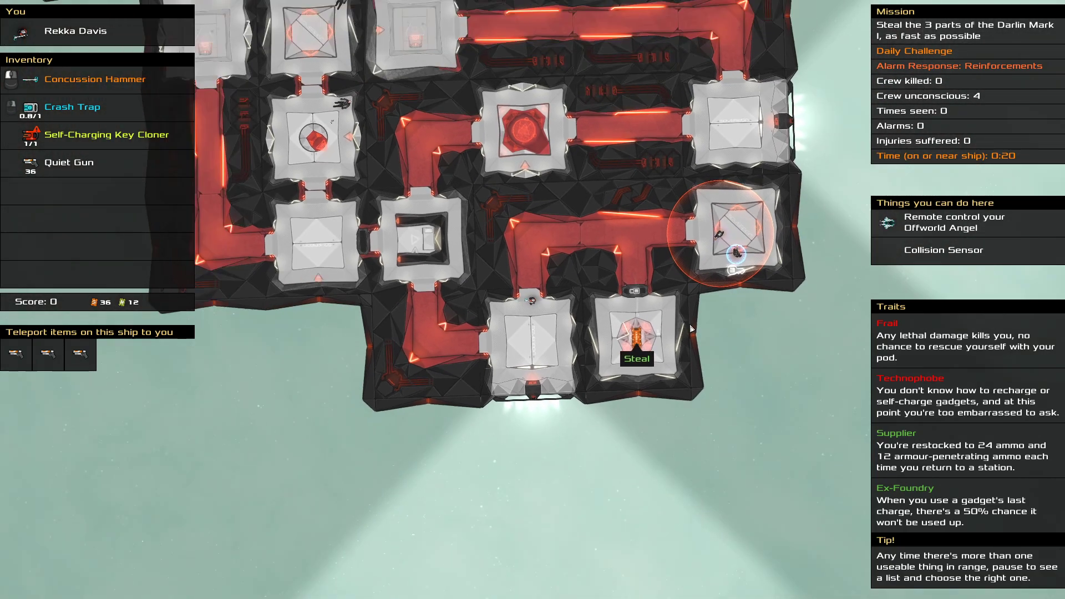
scroll(568, 197, down, 4)
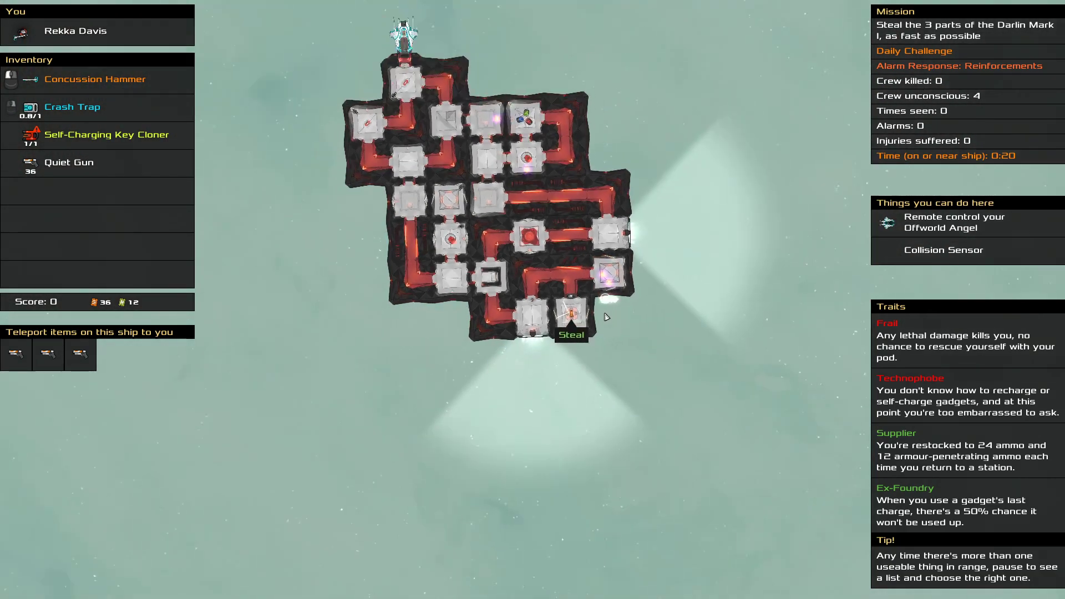
scroll(569, 197, up, 6)
scroll(569, 197, down, 2)
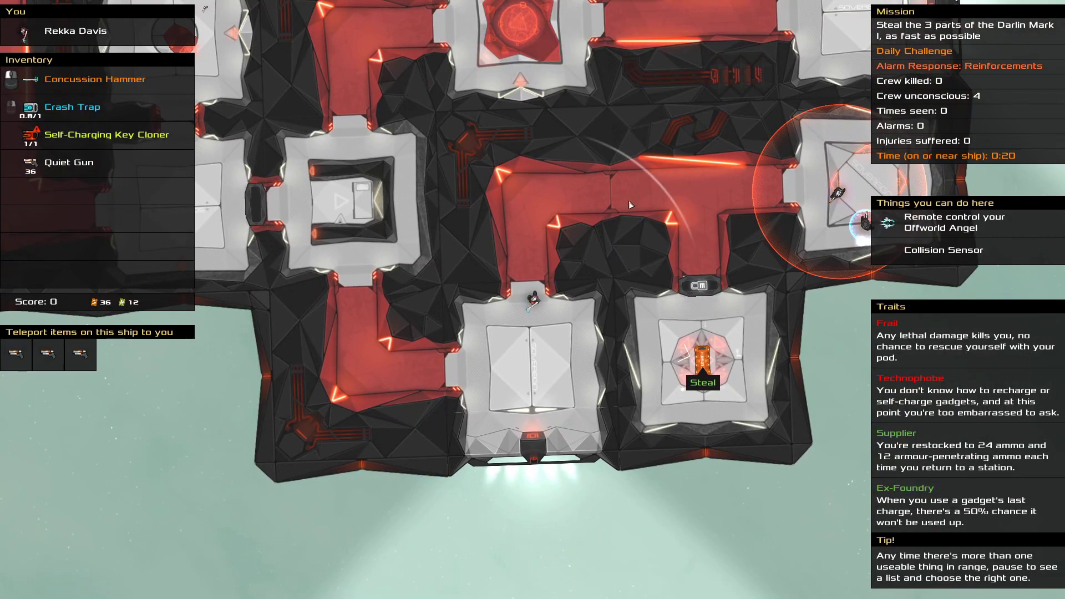
key(space)
key(space)
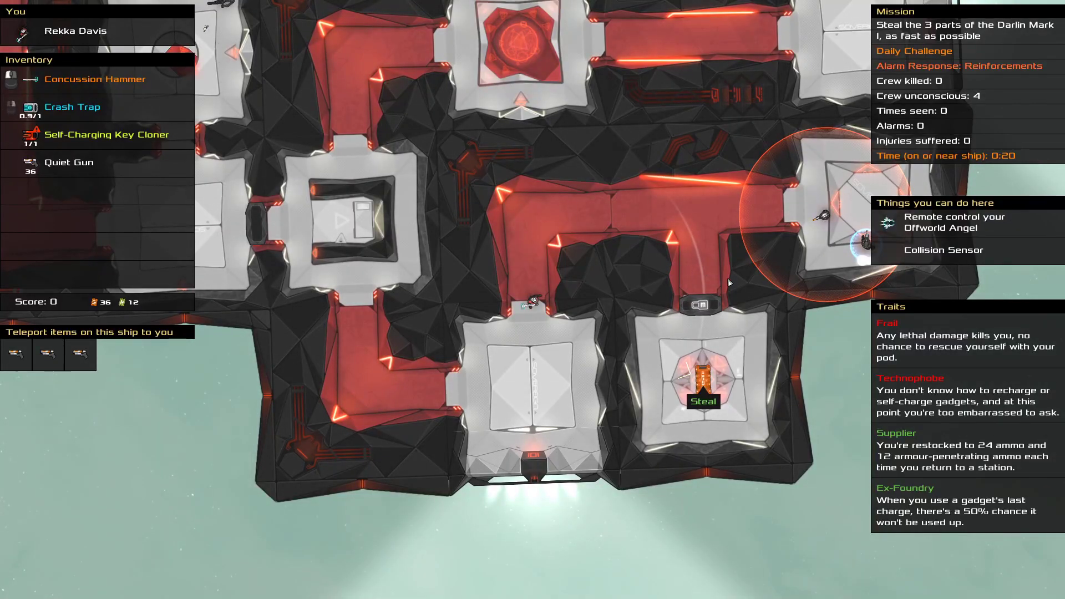
scroll(749, 311, down, 2)
scroll(744, 314, up, 2)
key(space)
key(space)
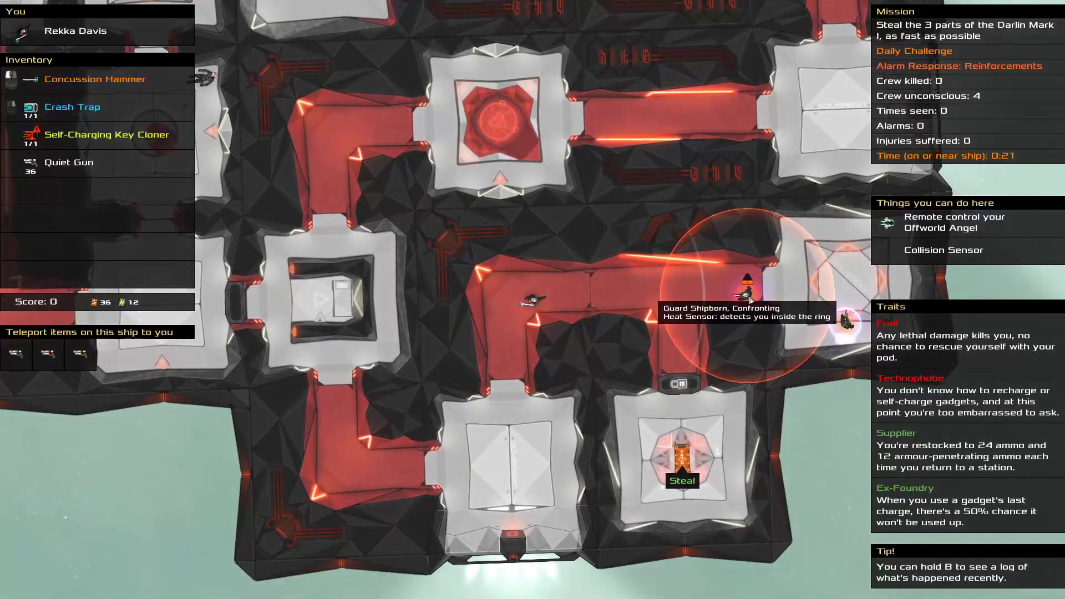
key(space)
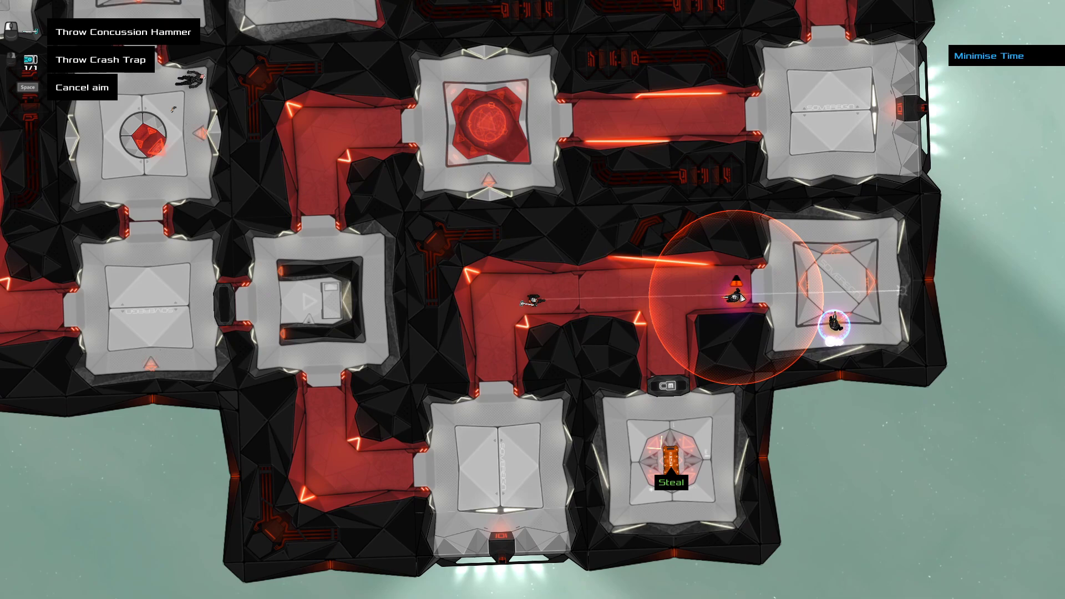
Throw the Concussion Hammer, teleport it back, and advance to aim at the shielded guard.
click(817, 293)
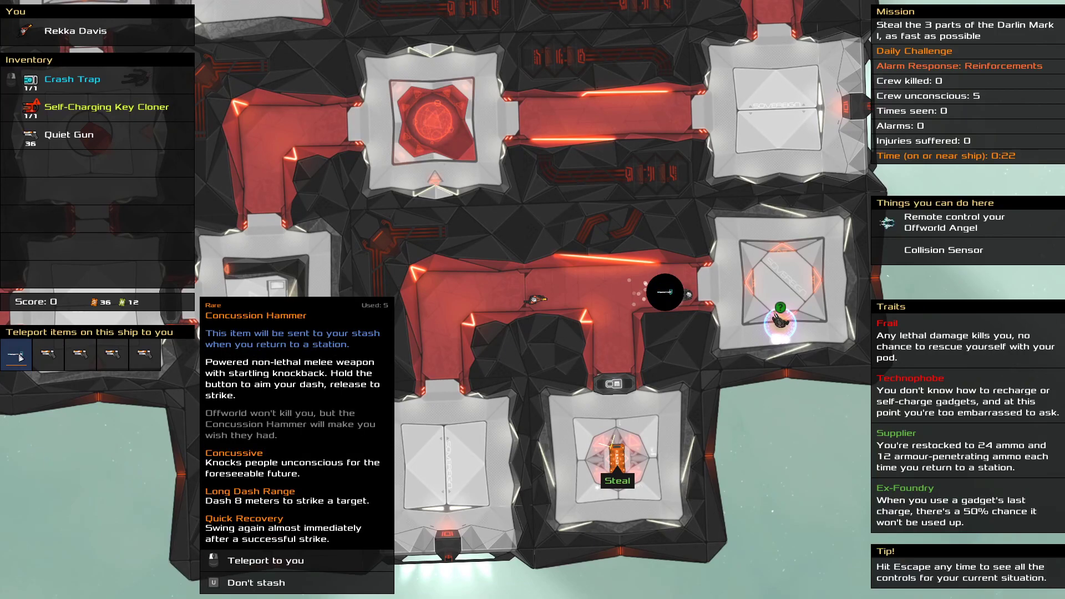
click(17, 354)
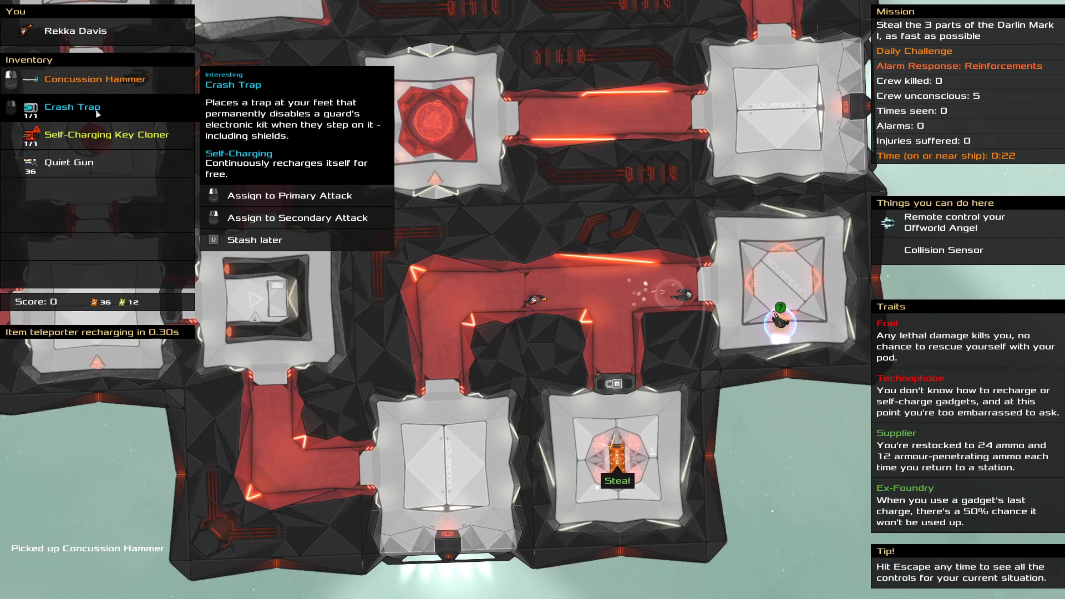
click(489, 339)
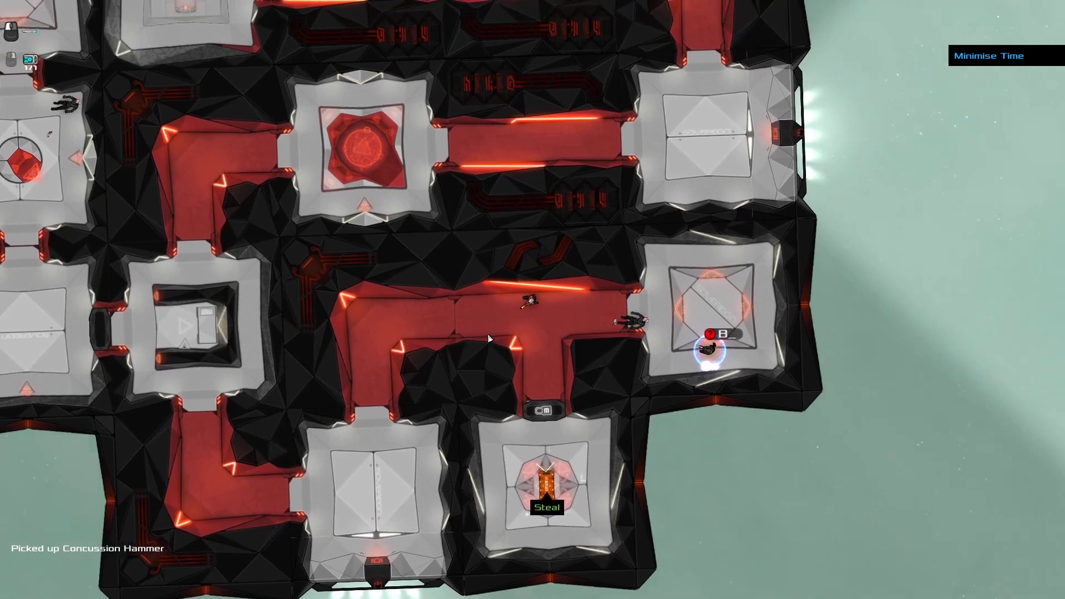
click(605, 321)
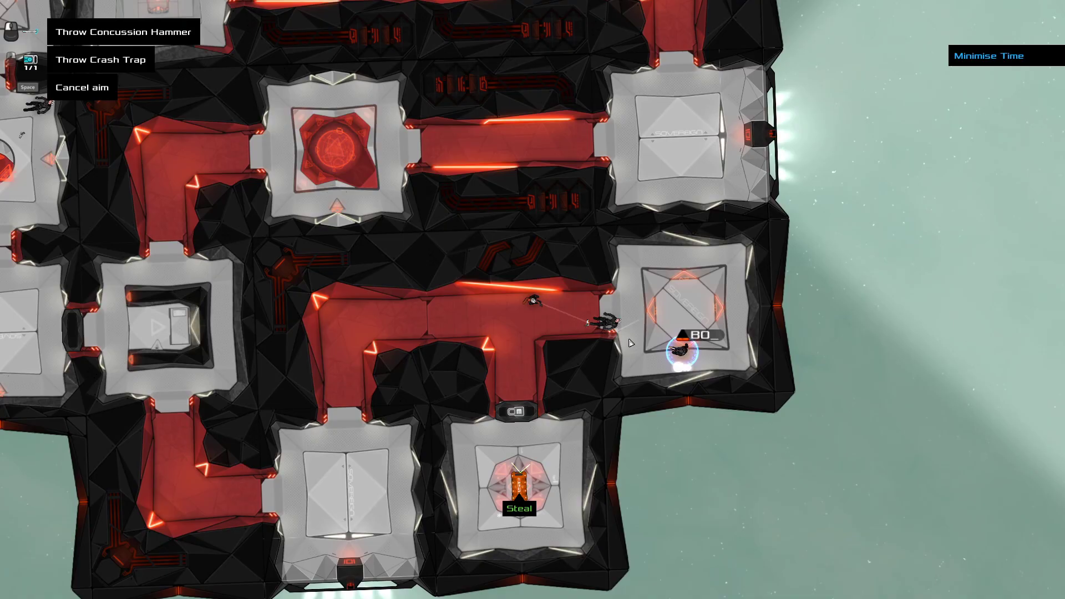
Fetch the Crash Trap, set it beside Guard Spica, and hammer him down.
click(710, 359)
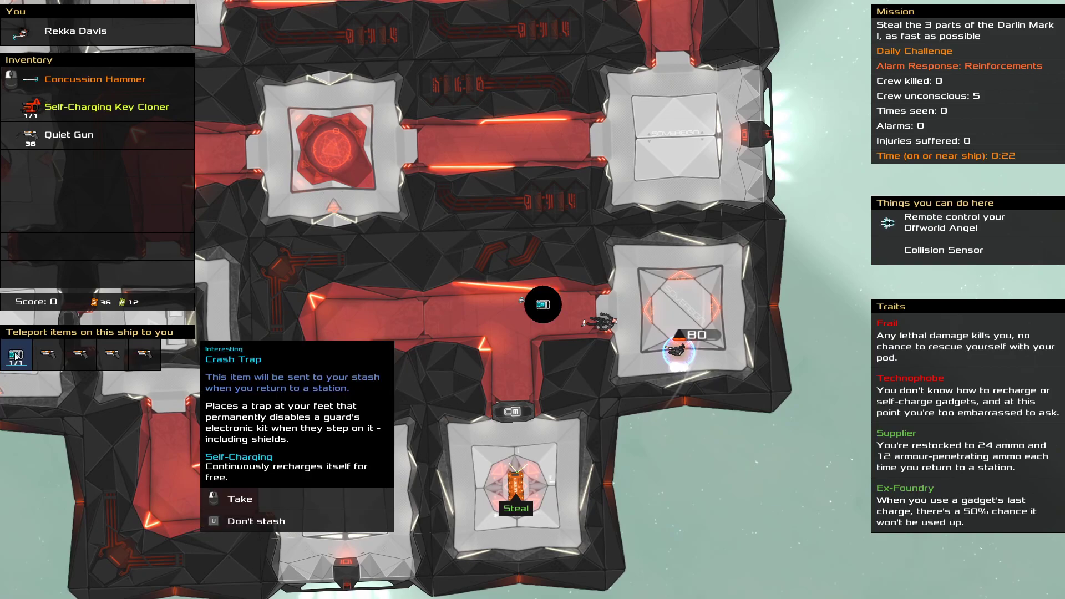
click(655, 375)
click(657, 366)
key(1)
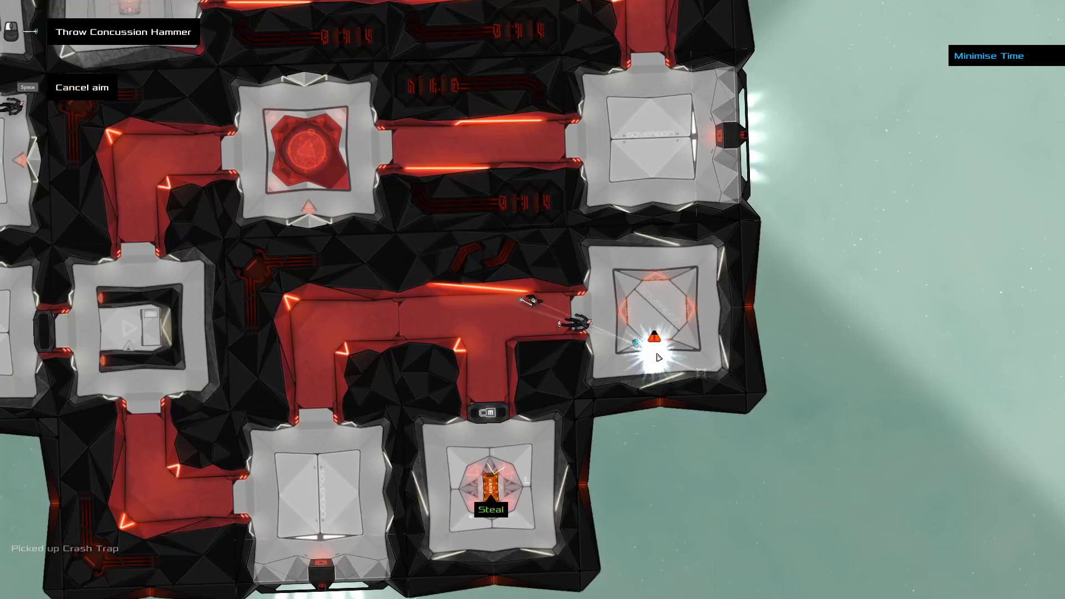
click(657, 358)
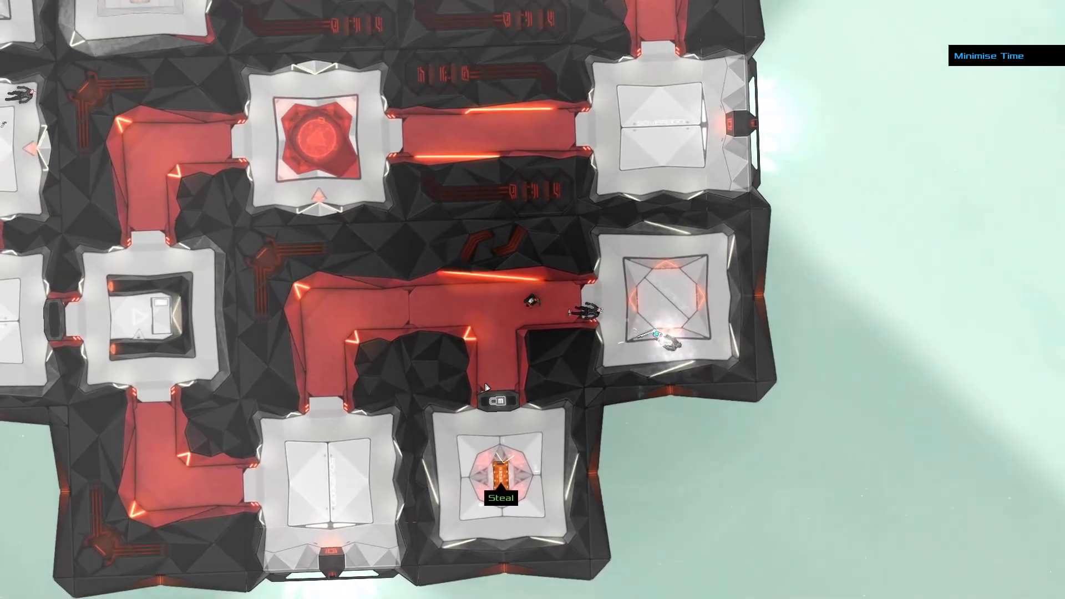
Collect Guard Spica's Level 3 keycard and steal the Darlin Mark I part.
key(space)
click(491, 398)
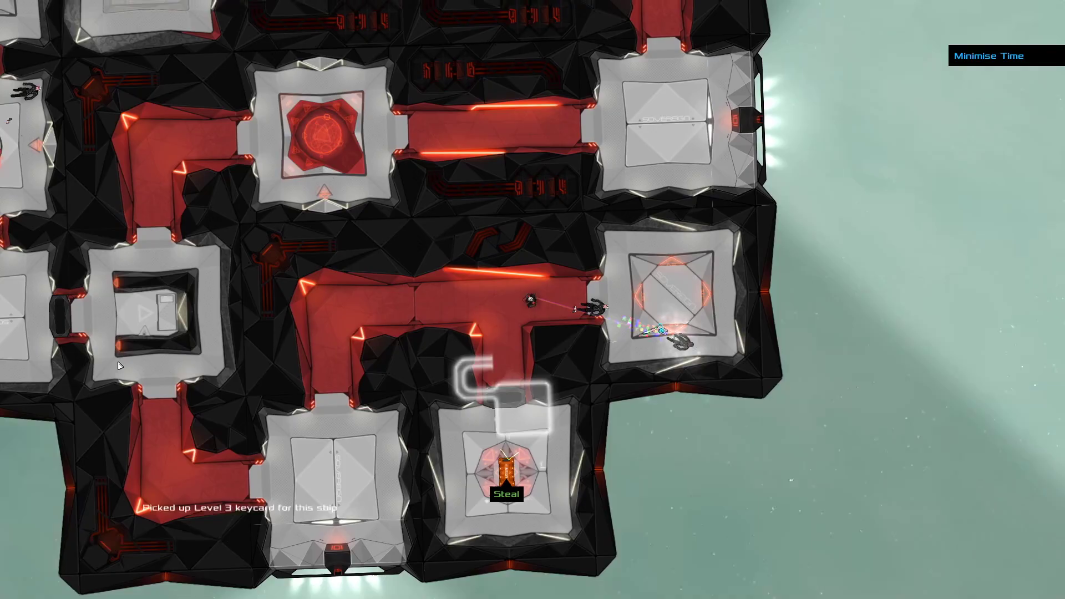
click(537, 395)
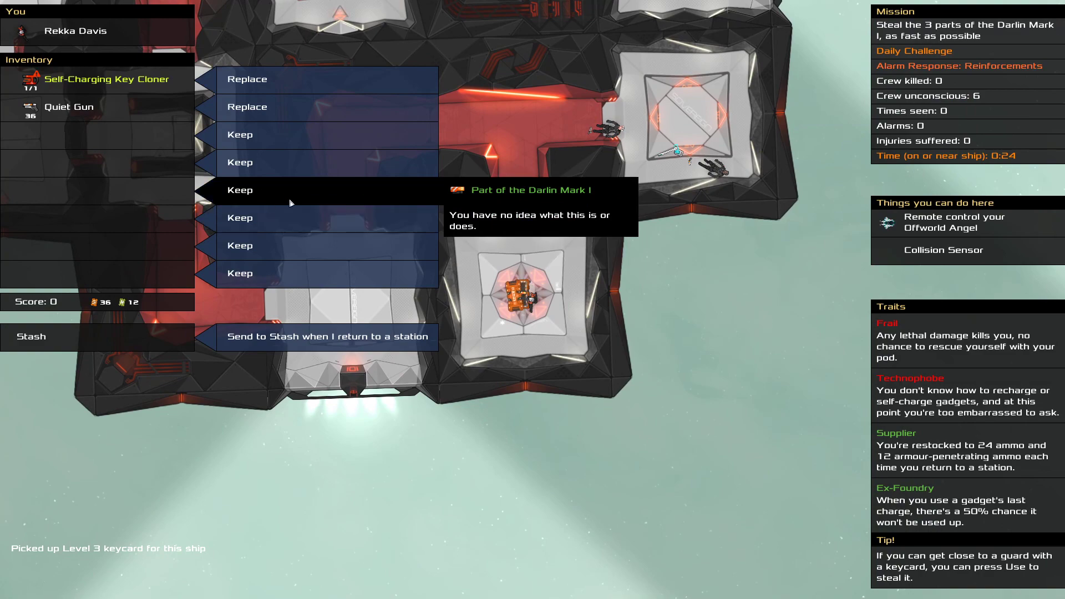
Keep the Darlin Mark I part and head back toward the pod.
click(261, 222)
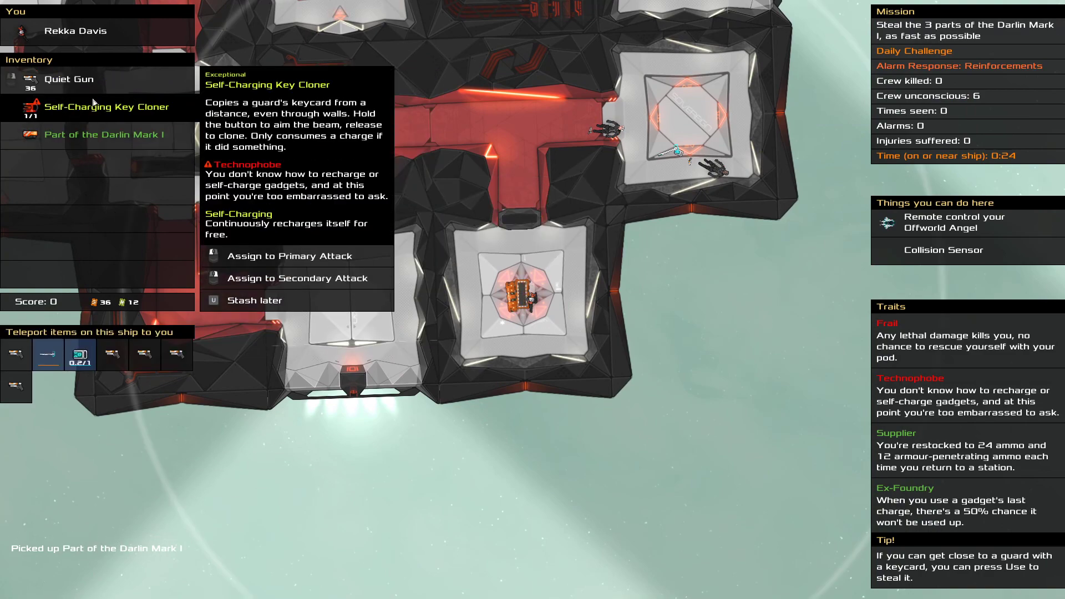
key(space)
click(466, 125)
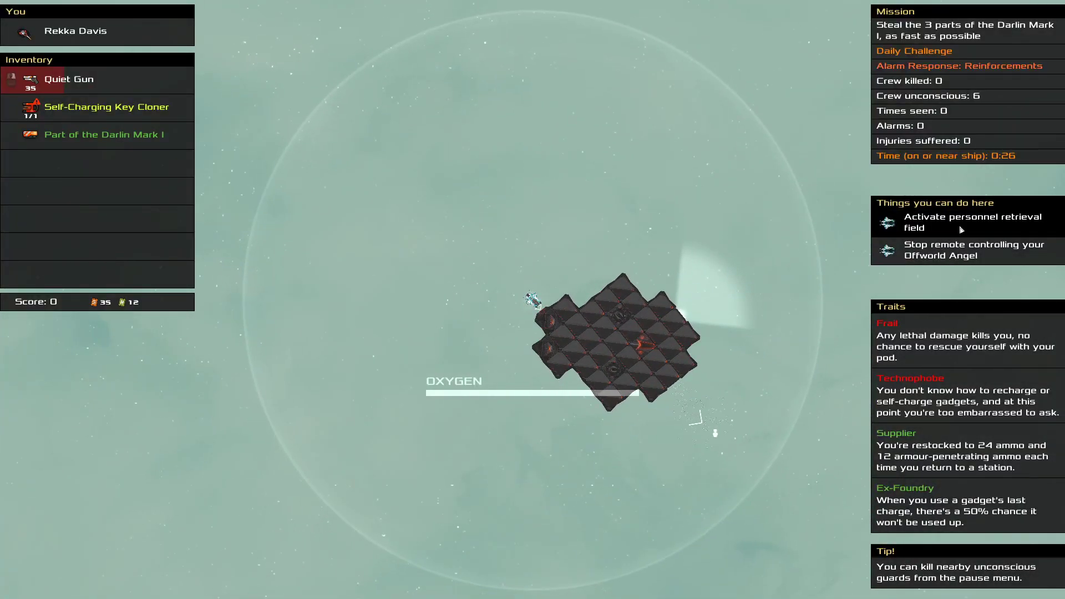
Fly the pod home, accept the 85-point score and take back both stashed gadgets.
click(960, 222)
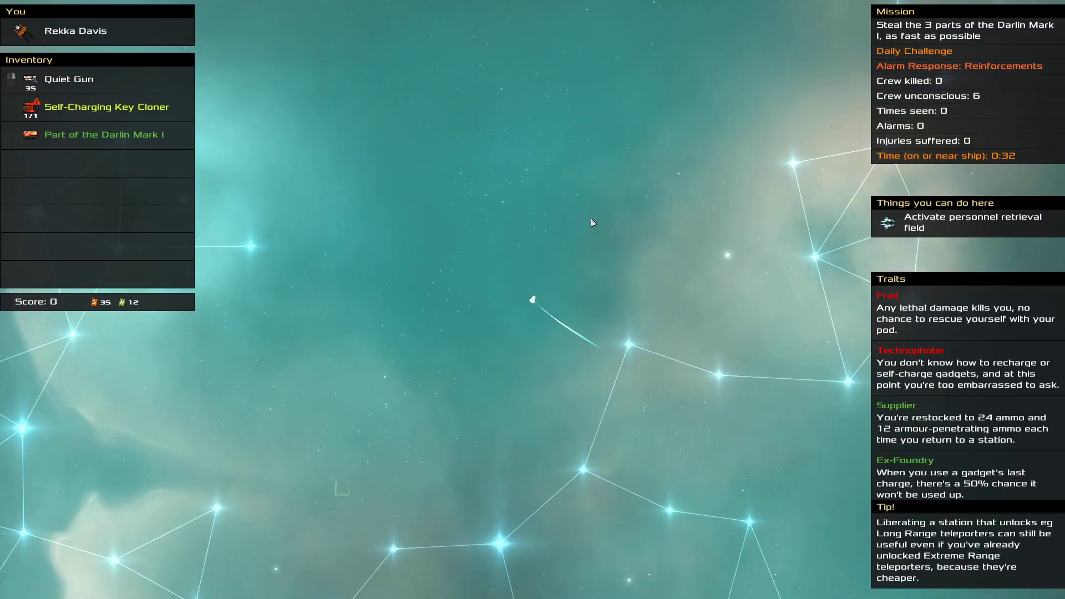
click(385, 196)
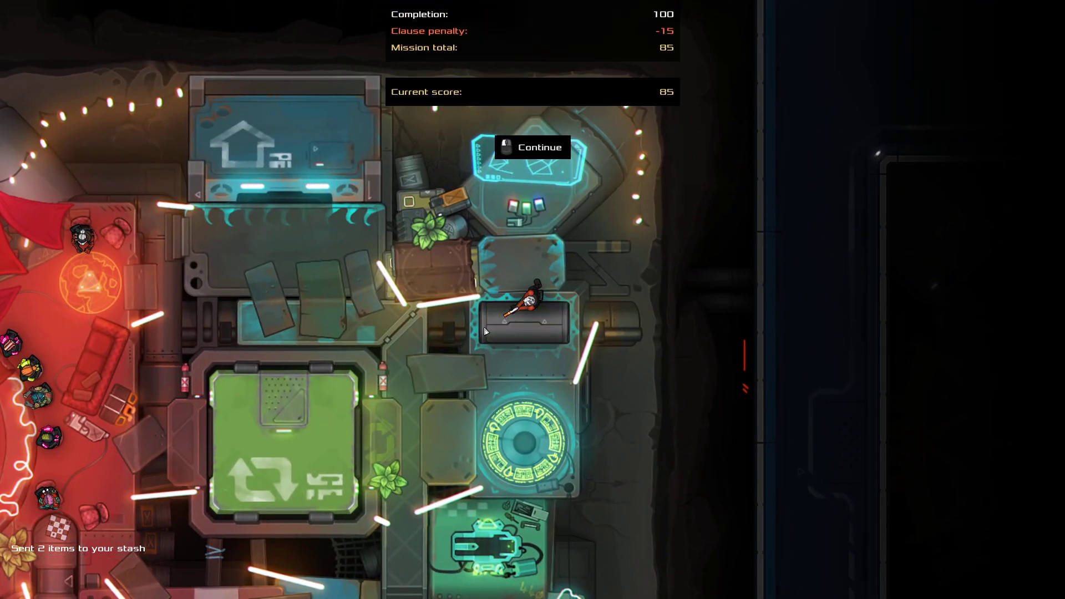
click(643, 406)
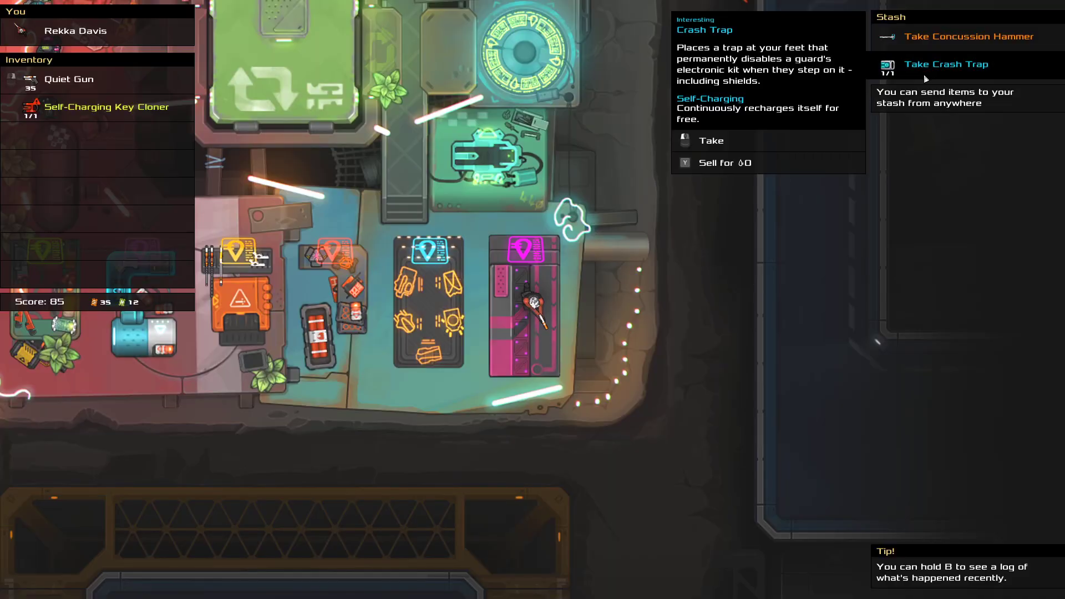
click(956, 36)
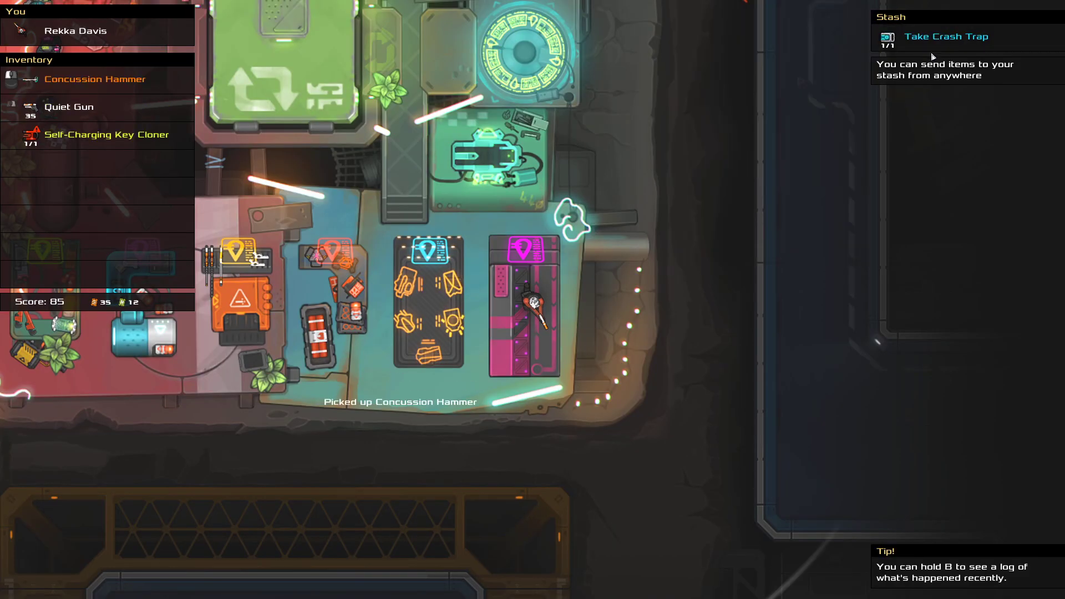
key(Escape)
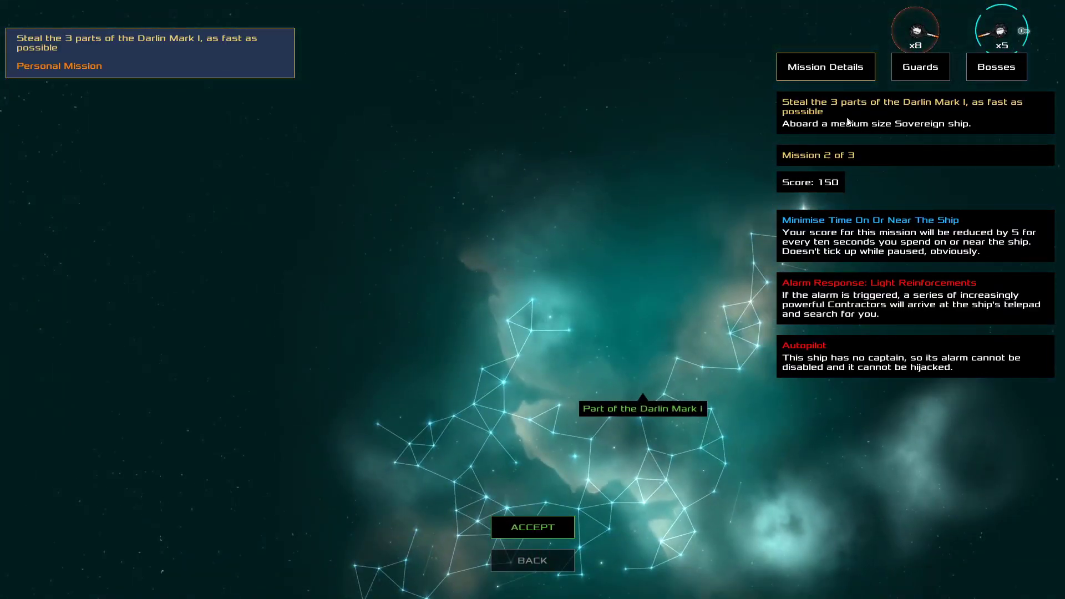
click(971, 67)
click(920, 67)
click(972, 67)
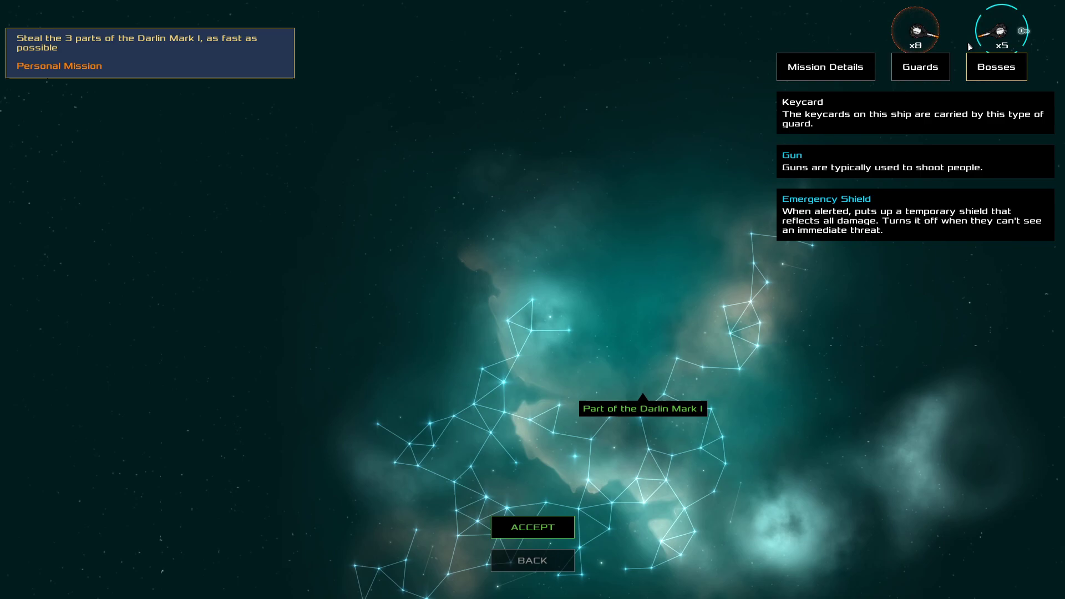
click(920, 67)
key(Escape)
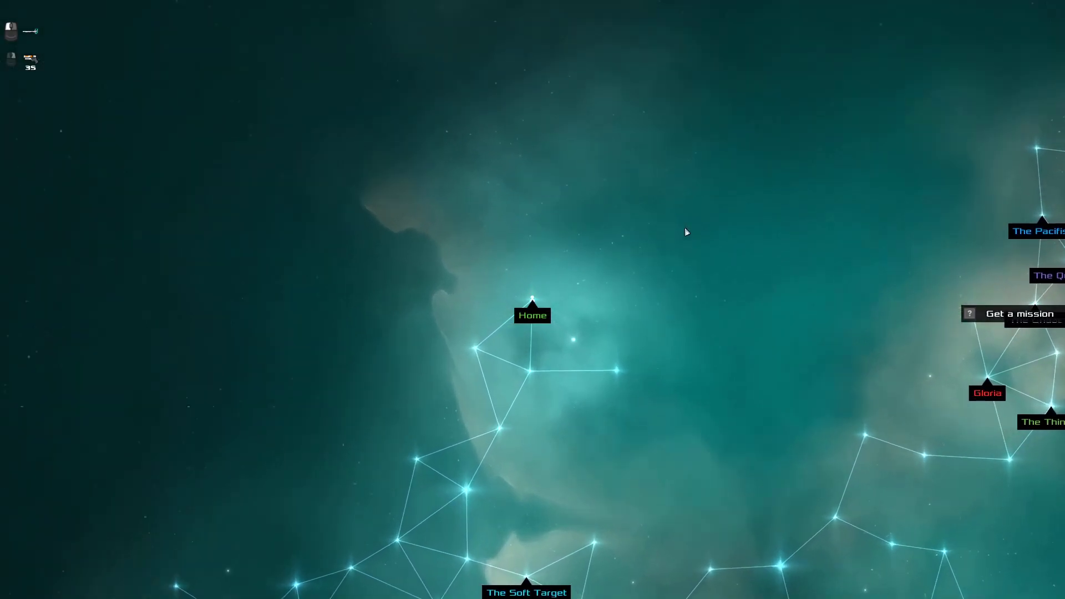
scroll(687, 231, down, 3)
click(649, 230)
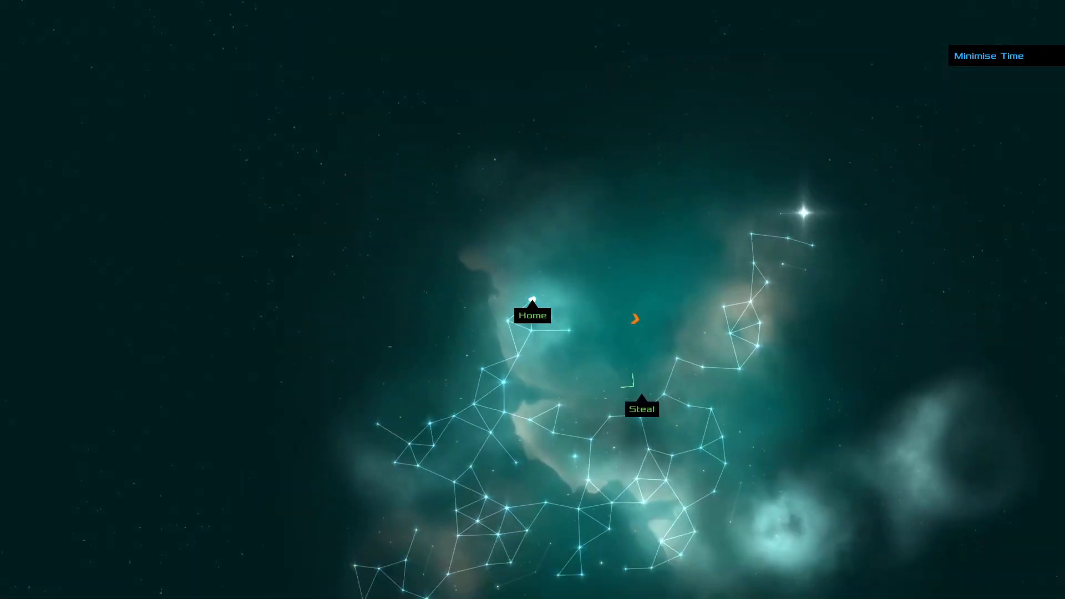
scroll(634, 319, up, 2)
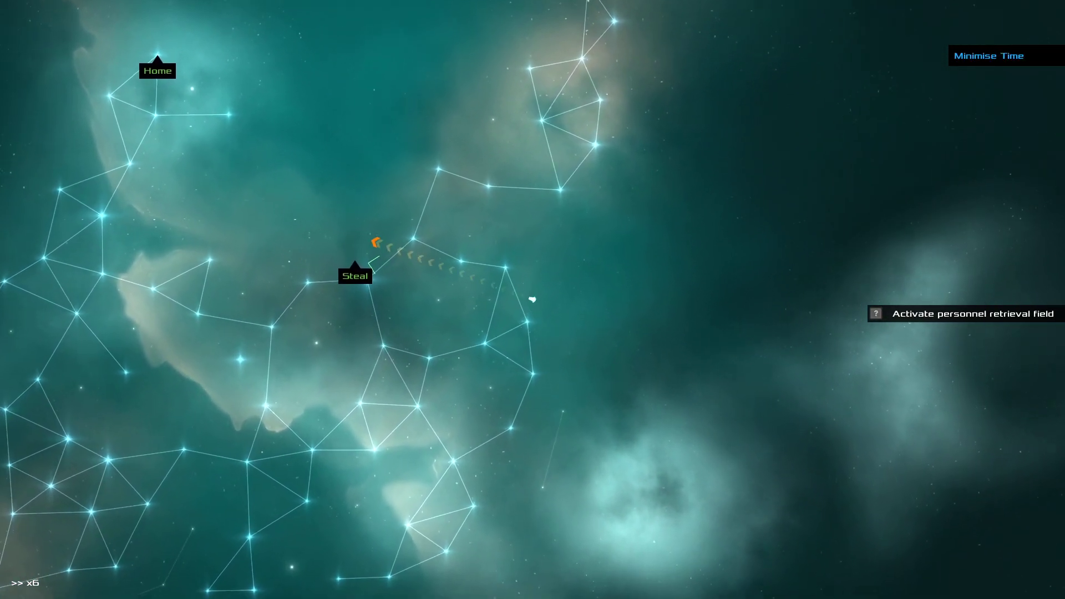
scroll(533, 299, up, 5)
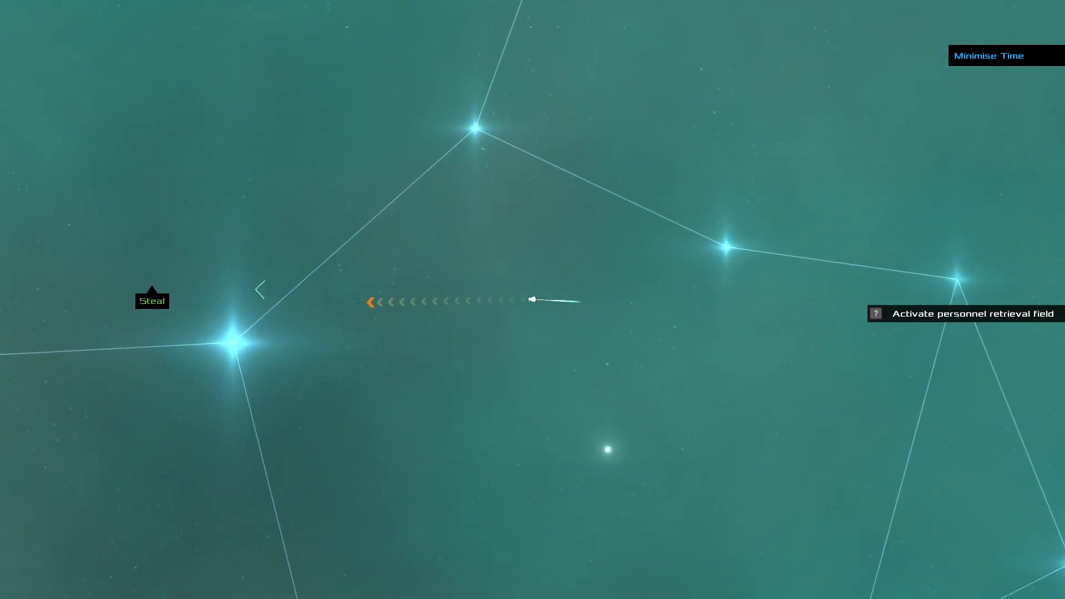
scroll(533, 298, up, 5)
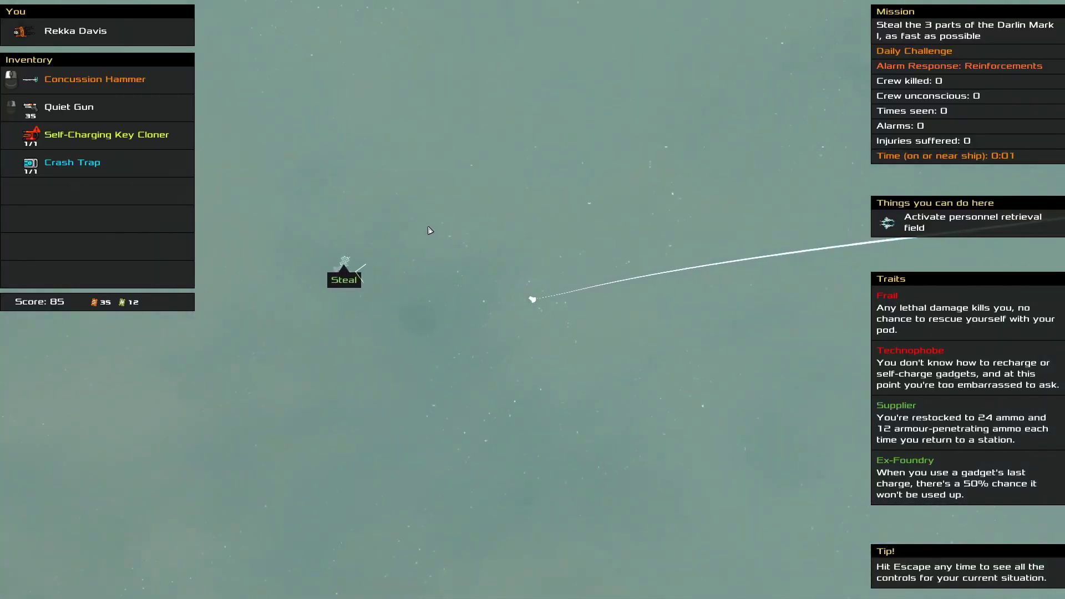
scroll(547, 219, down, 5)
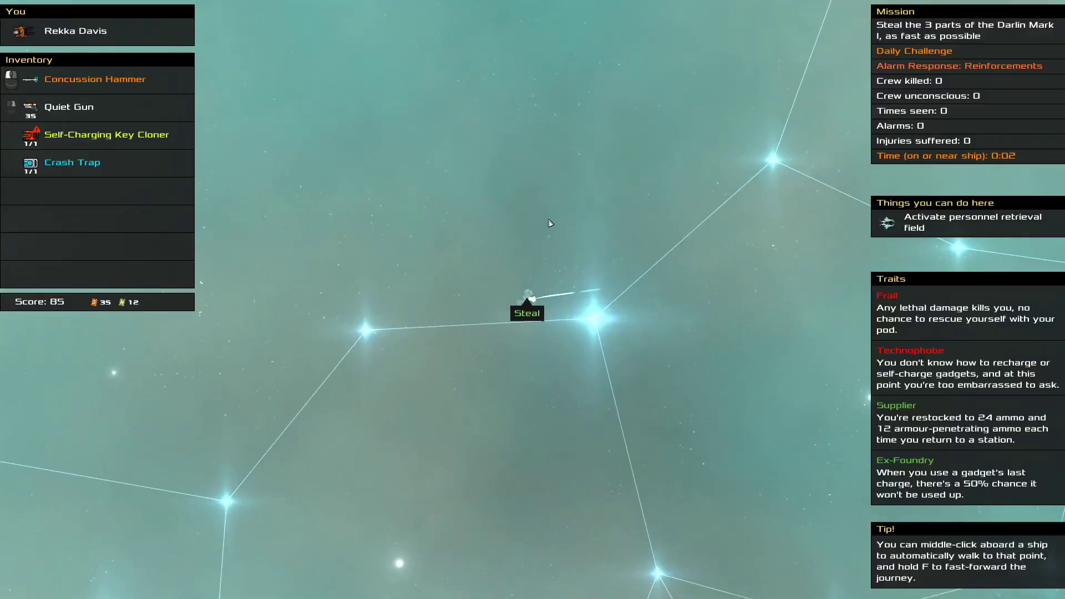
scroll(549, 223, up, 5)
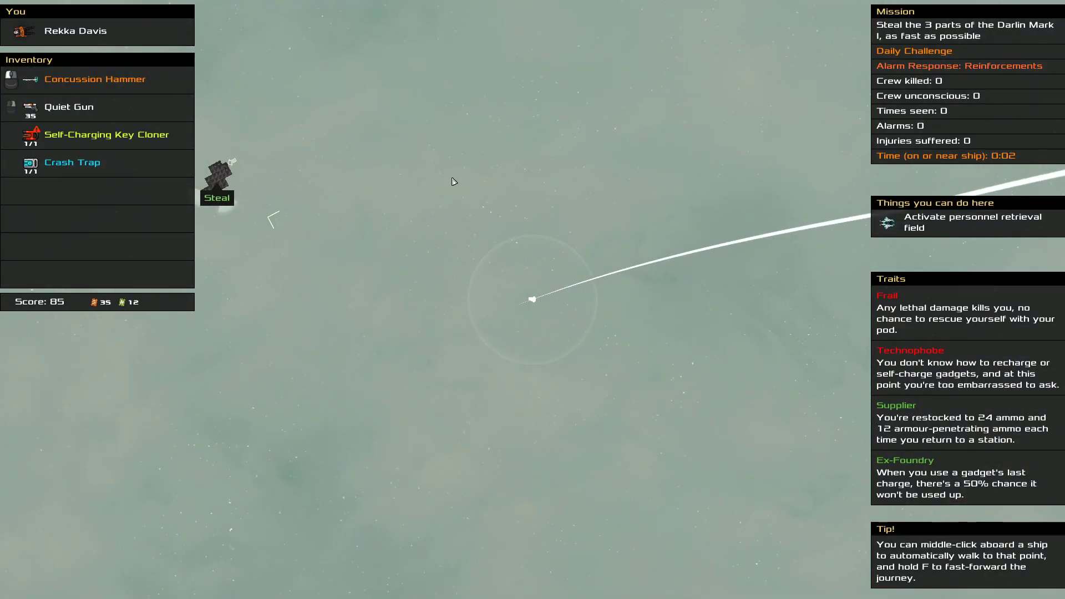
Steer the pod onto the Steal target ship's hull to dock.
drag(453, 182, 491, 46)
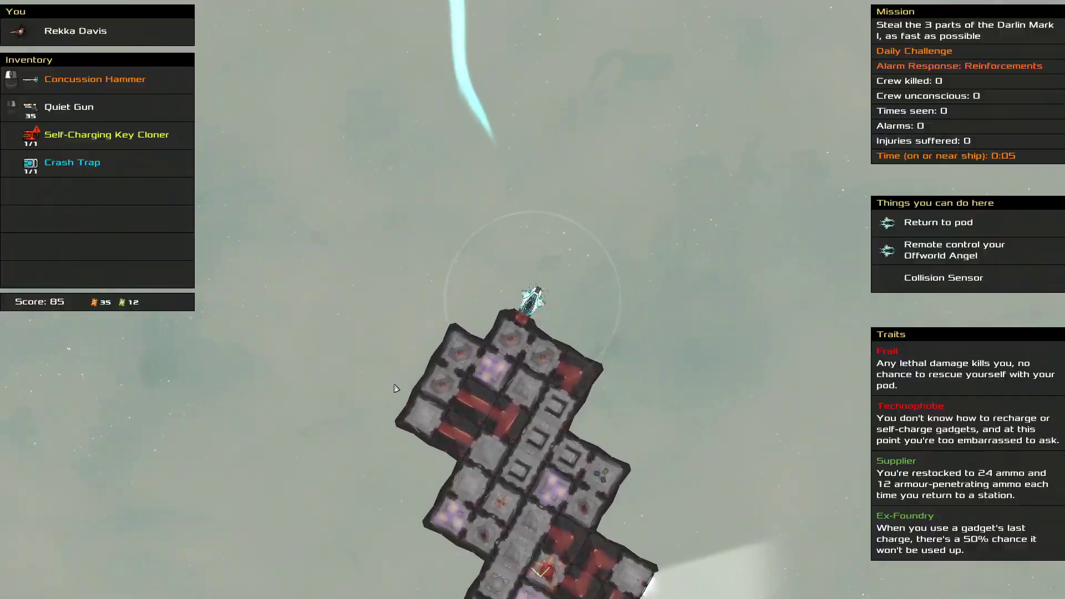
scroll(395, 388, up, 5)
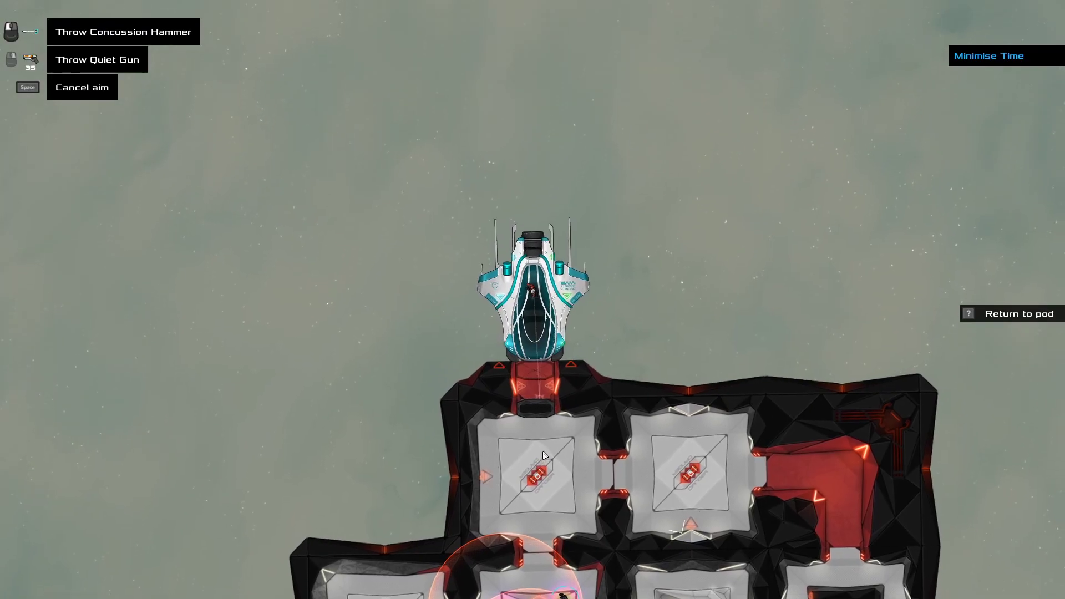
scroll(544, 455, down, 3)
scroll(517, 390, up, 4)
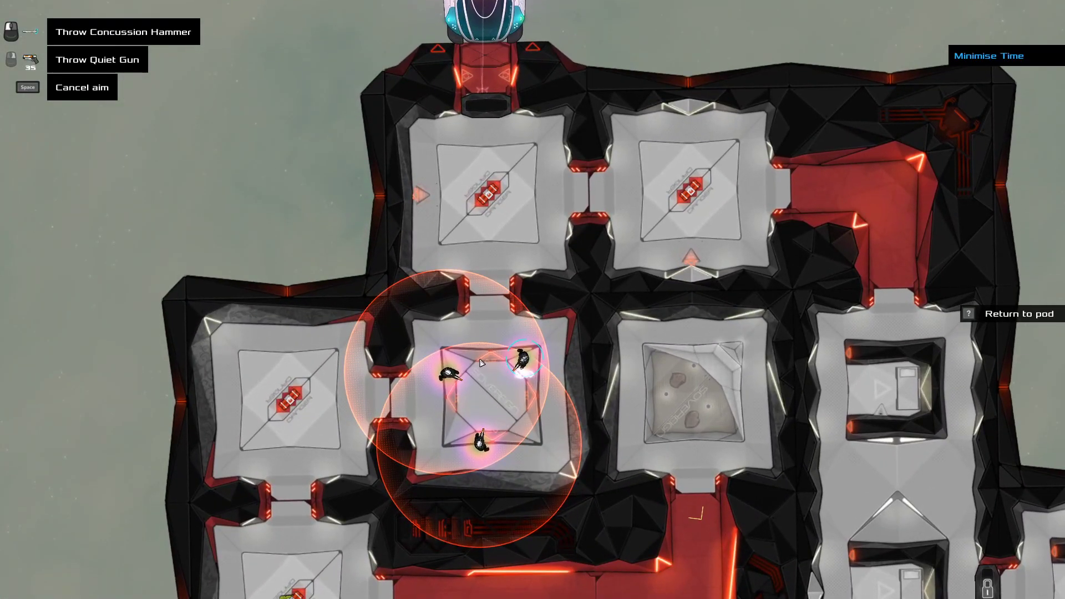
scroll(481, 363, down, 2)
scroll(499, 366, down, 4)
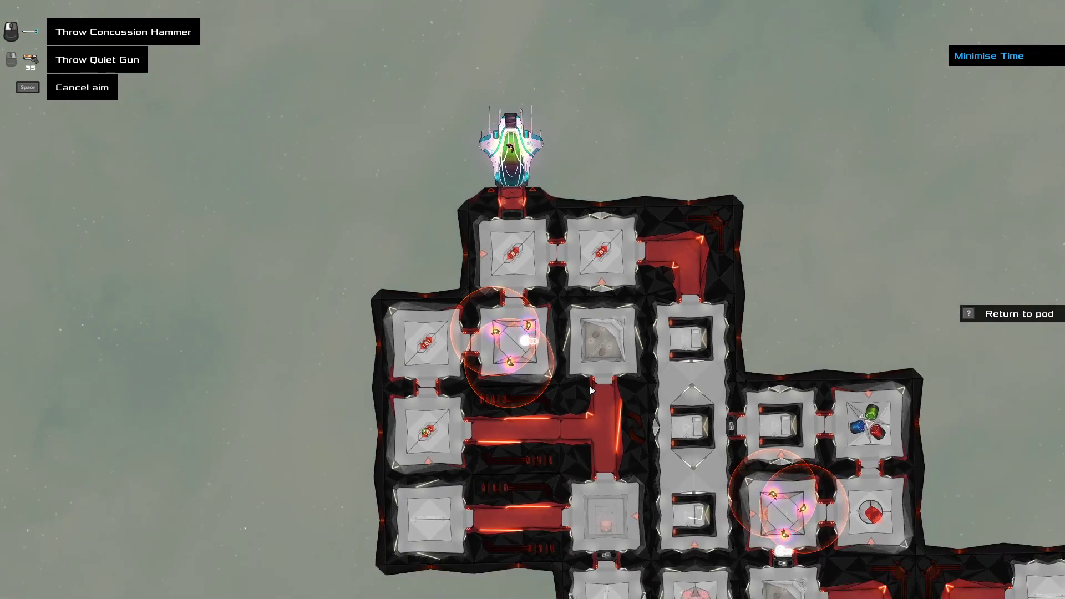
scroll(586, 391, down, 3)
scroll(541, 402, up, 3)
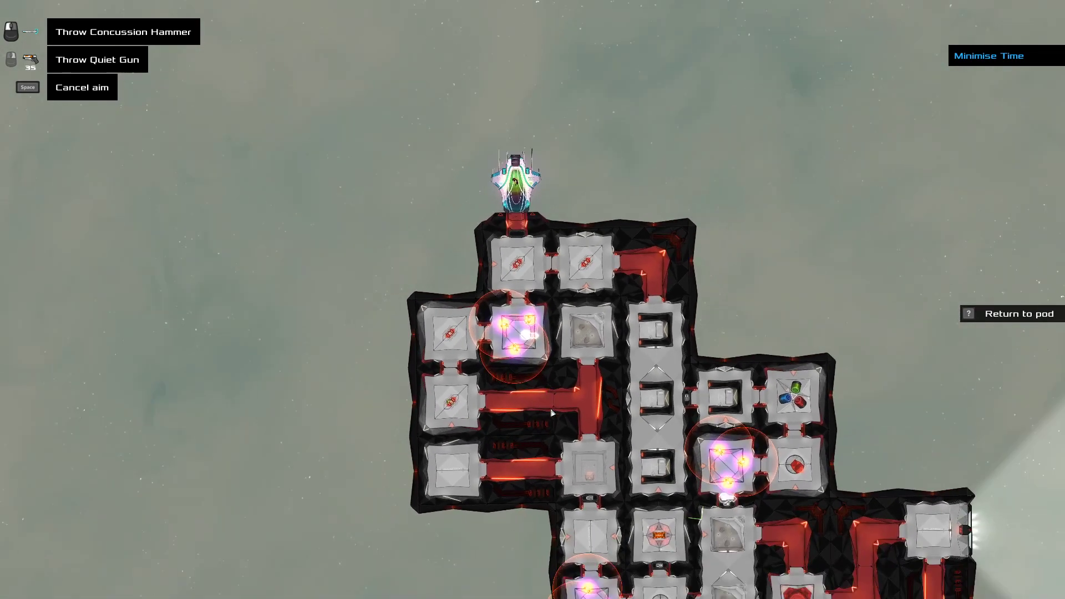
Pan across the second ship to scout its guarded rooms and Steal target.
drag(552, 411, 516, 256)
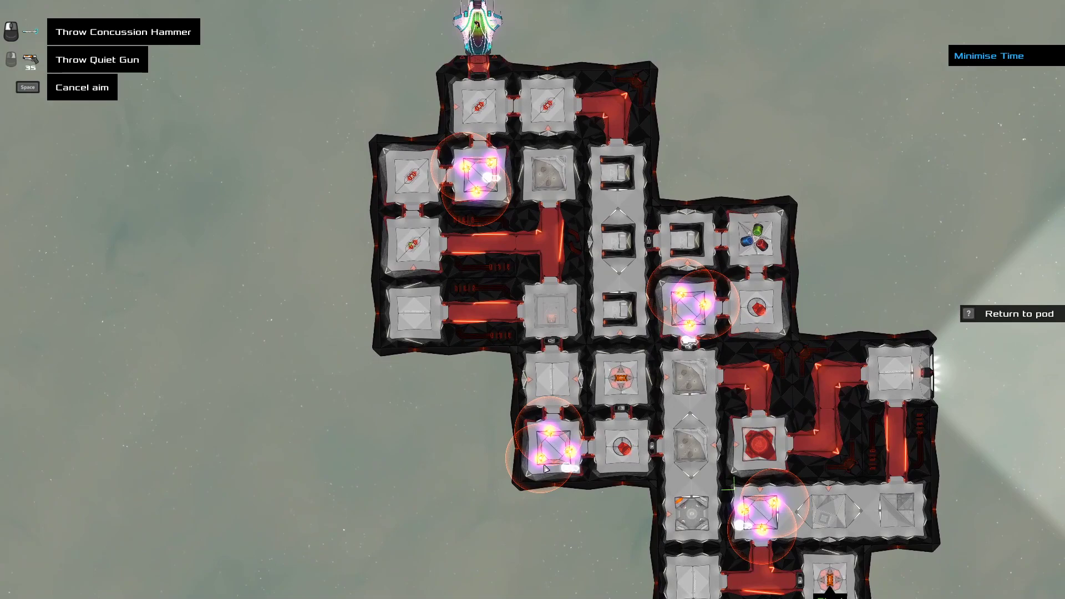
scroll(551, 335, up, 3)
scroll(550, 334, up, 2)
scroll(662, 438, down, 4)
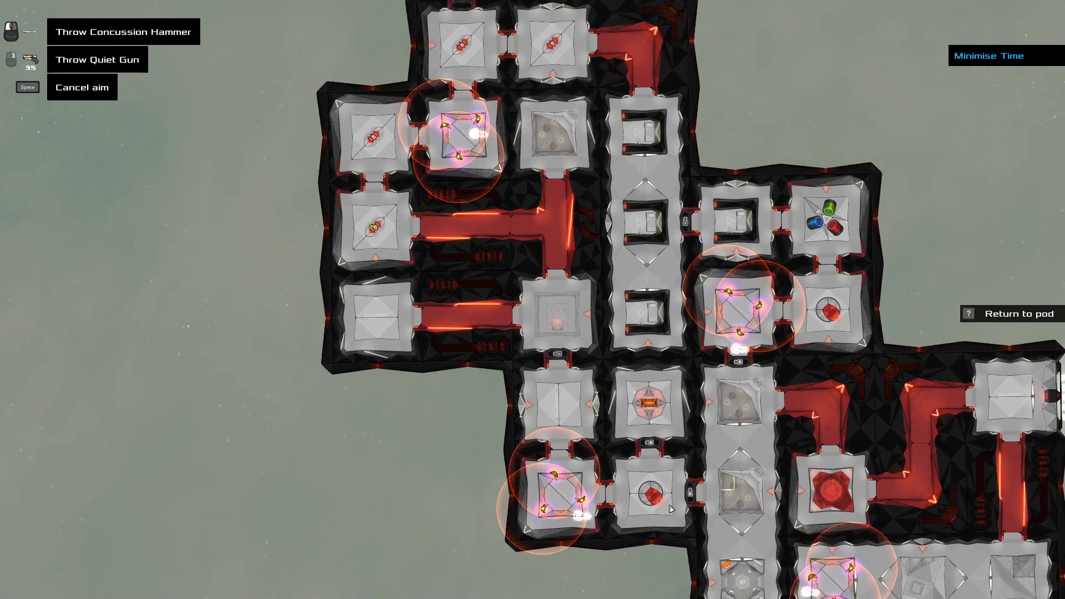
scroll(499, 299, up, 2)
scroll(478, 281, up, 1)
scroll(478, 282, up, 2)
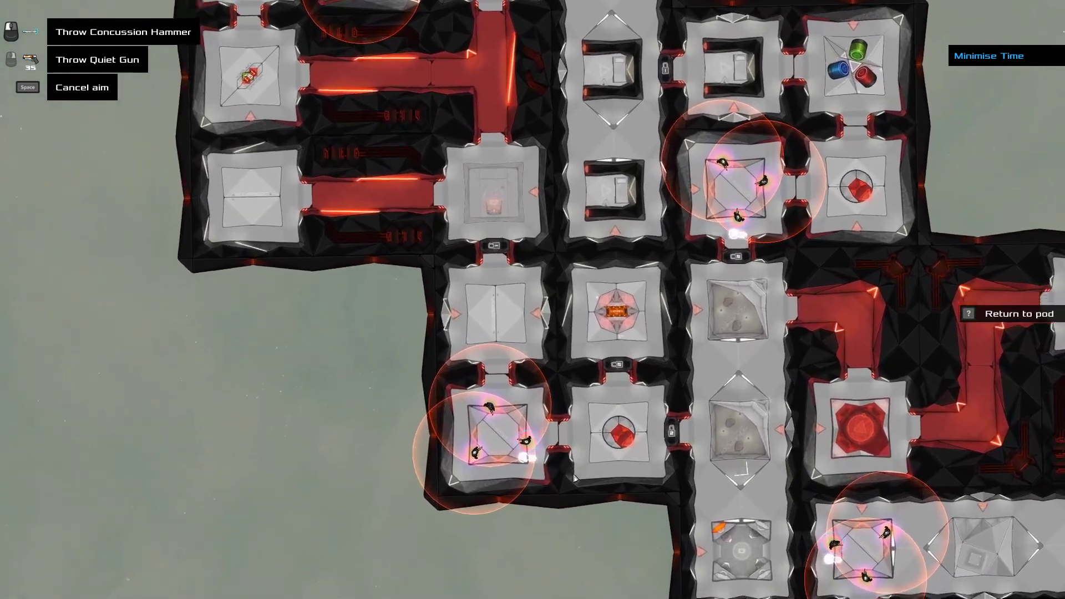
scroll(499, 349, up, 3)
scroll(512, 374, up, 3)
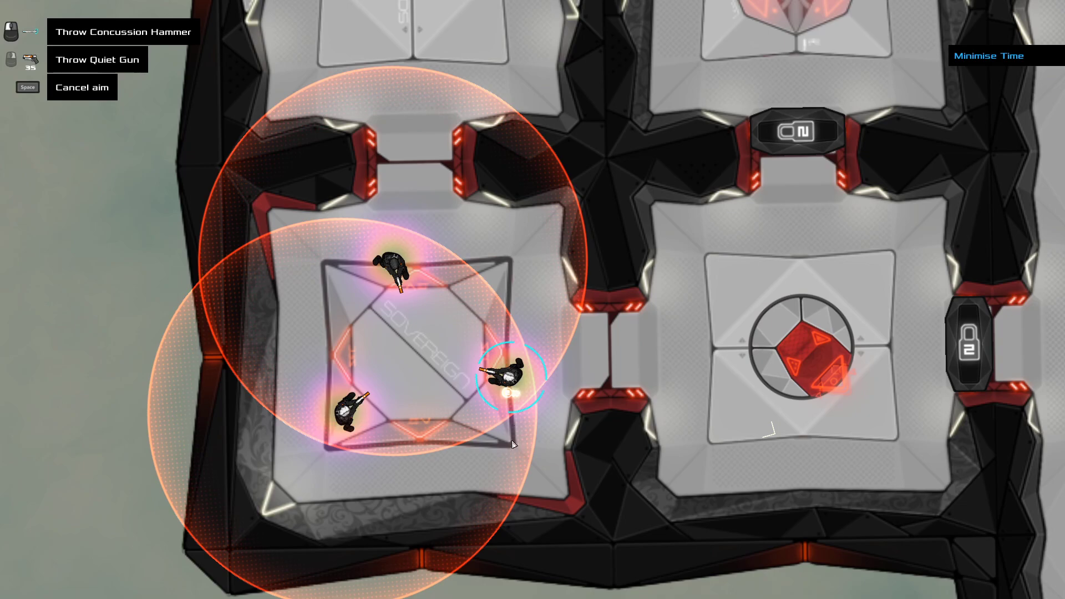
scroll(516, 389, down, 3)
scroll(516, 389, down, 4)
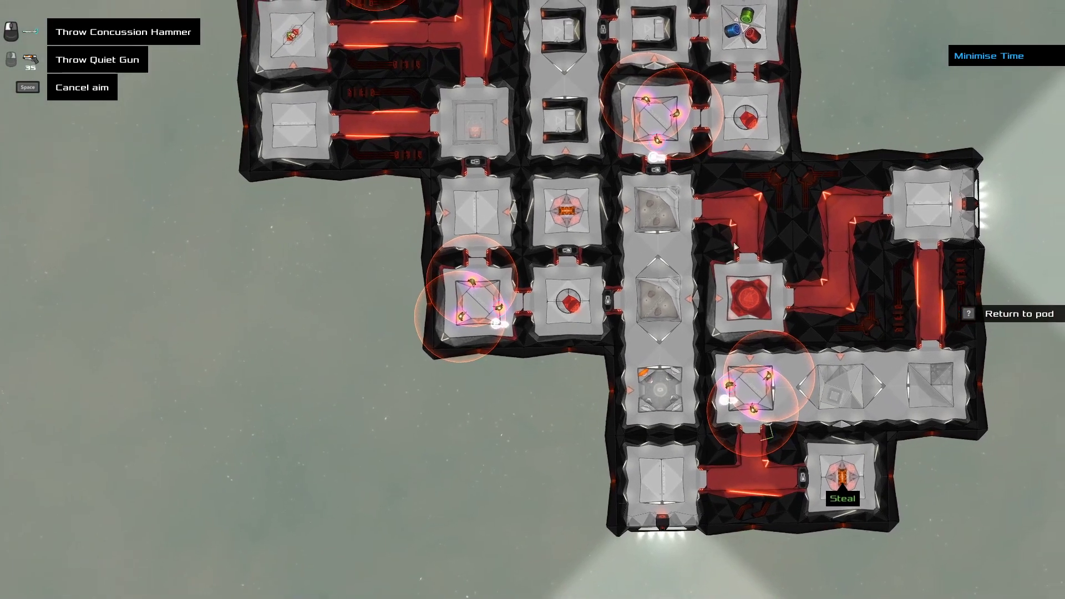
drag(615, 262, 571, 355)
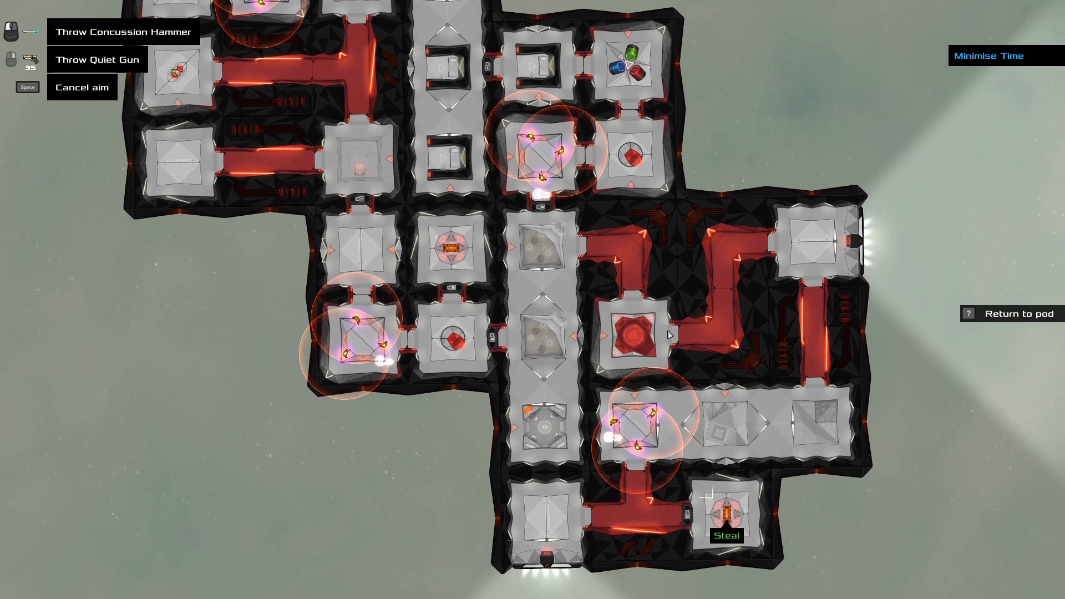
drag(603, 267, 655, 285)
scroll(655, 285, down, 3)
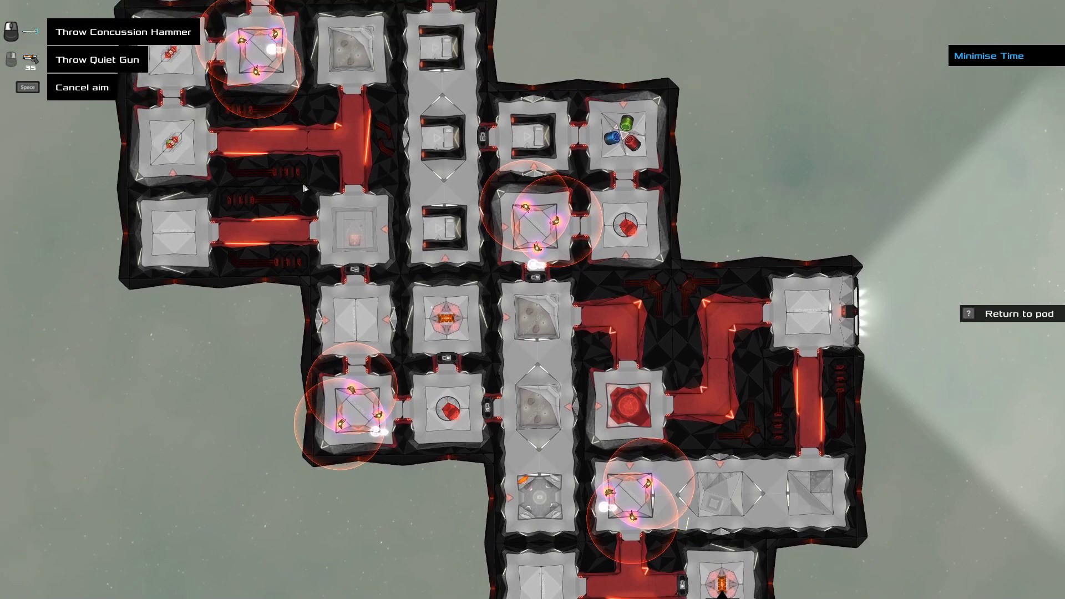
drag(533, 299, 468, 158)
scroll(468, 158, down, 1)
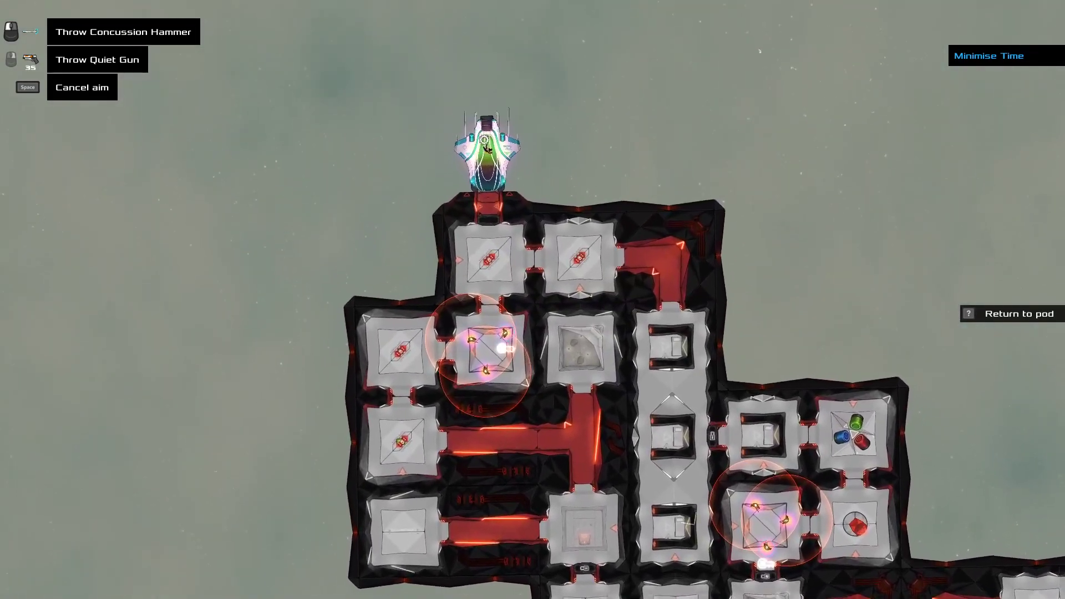
scroll(467, 210, up, 5)
scroll(397, 235, down, 5)
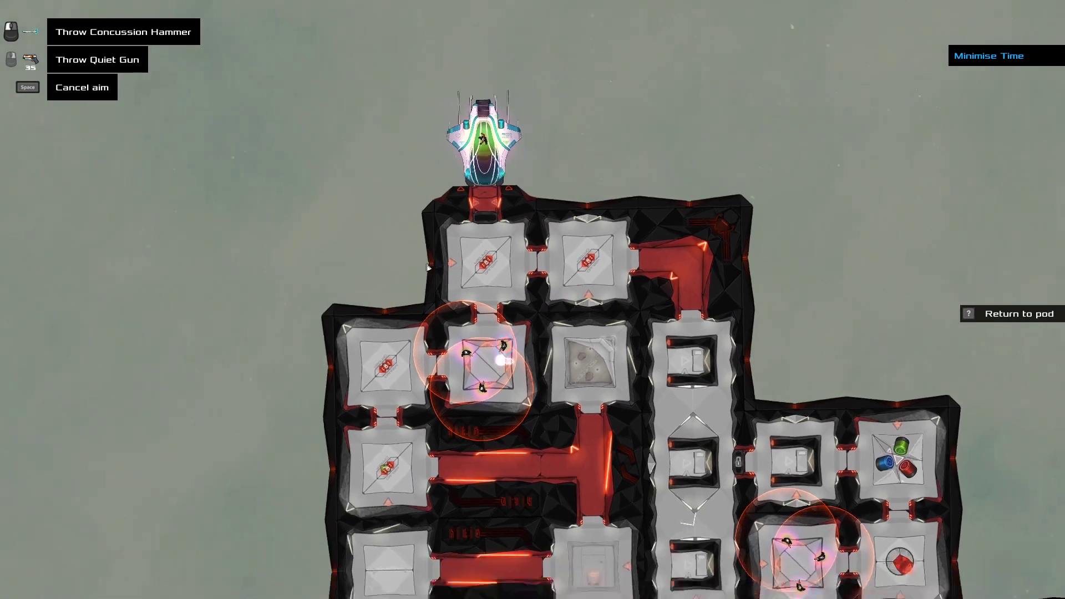
scroll(429, 276, up, 5)
Enter the guard room, knock out two guards with the Concussion Hammer and shoot another.
key(space)
scroll(449, 288, down, 3)
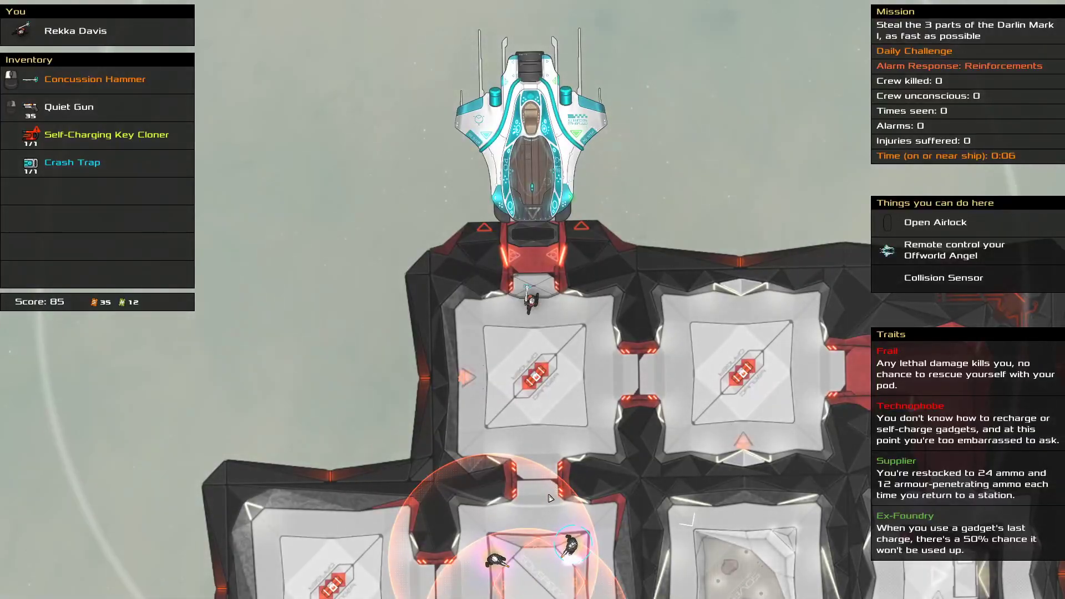
scroll(549, 496, down, 3)
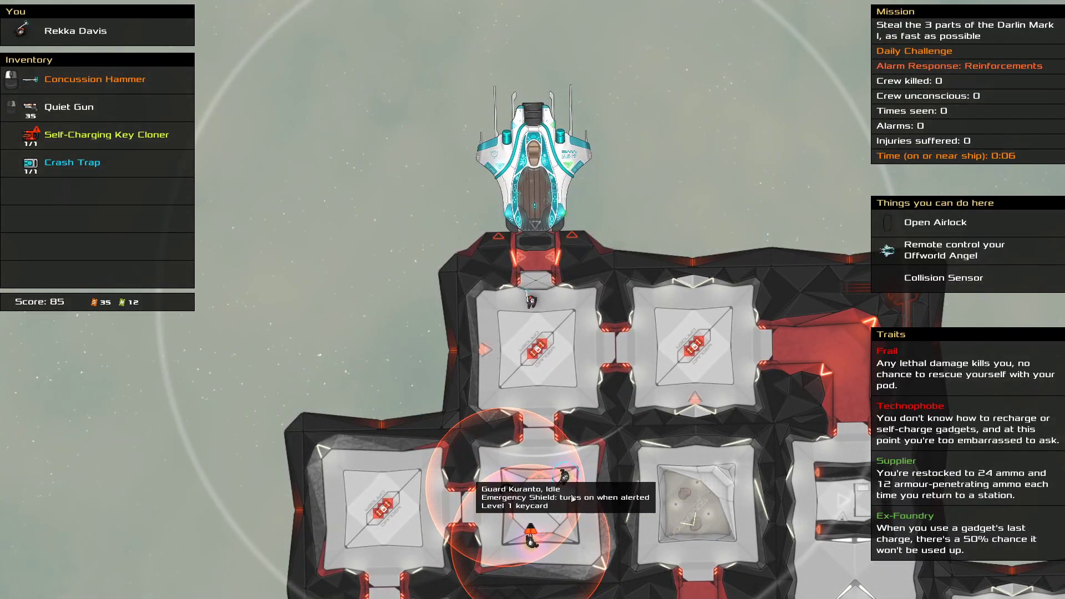
key(s)
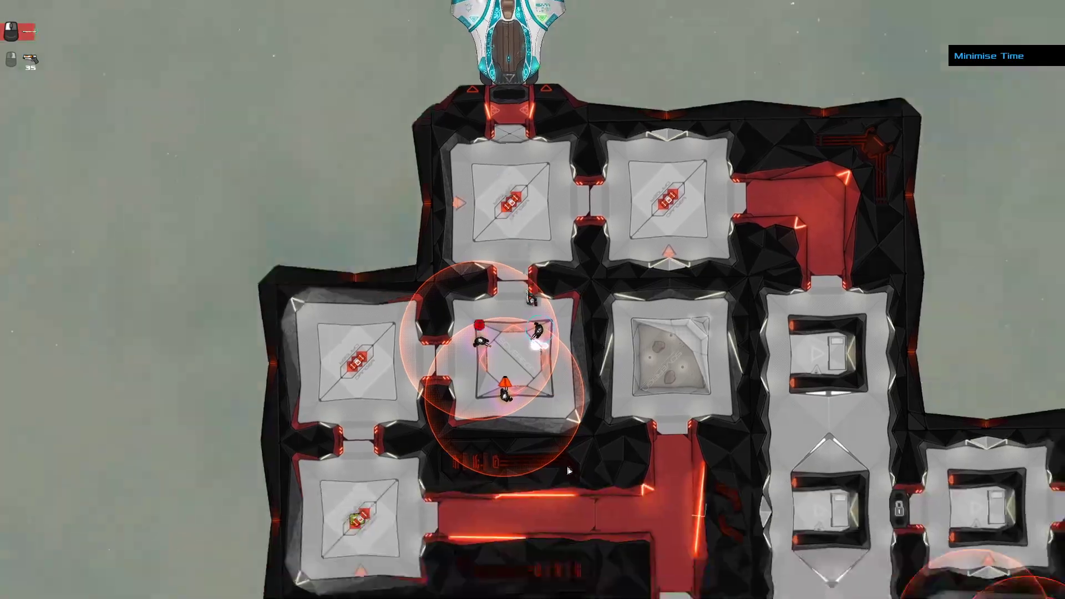
right_click(568, 468)
click(532, 333)
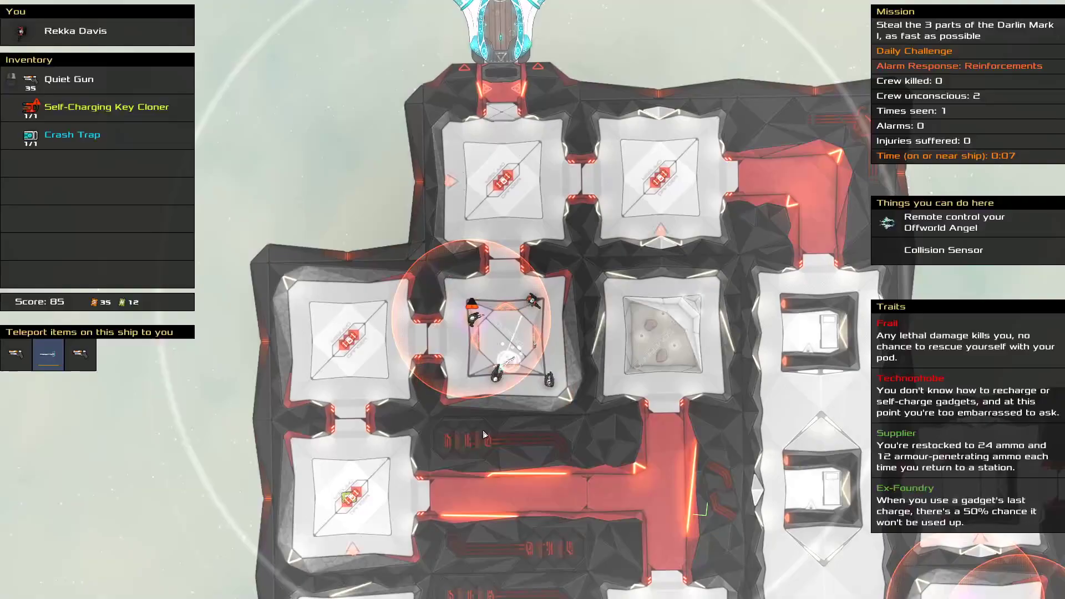
scroll(484, 434, down, 2)
scroll(135, 144, up, 5)
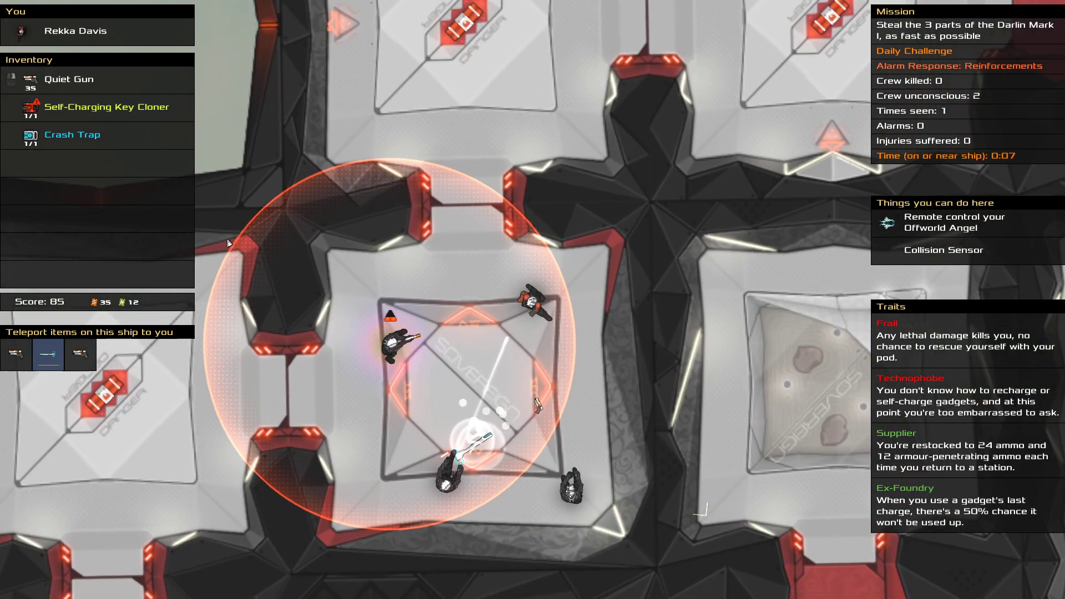
click(221, 239)
click(221, 241)
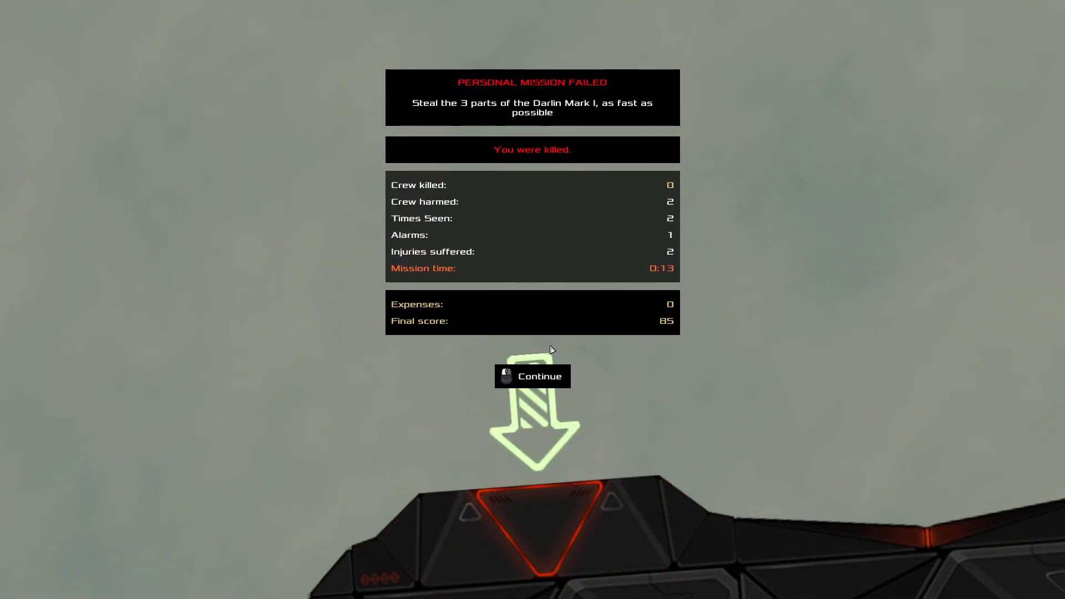
Continue past the Personal Mission Failed screen to the Daily Challengers leaderboard.
click(564, 376)
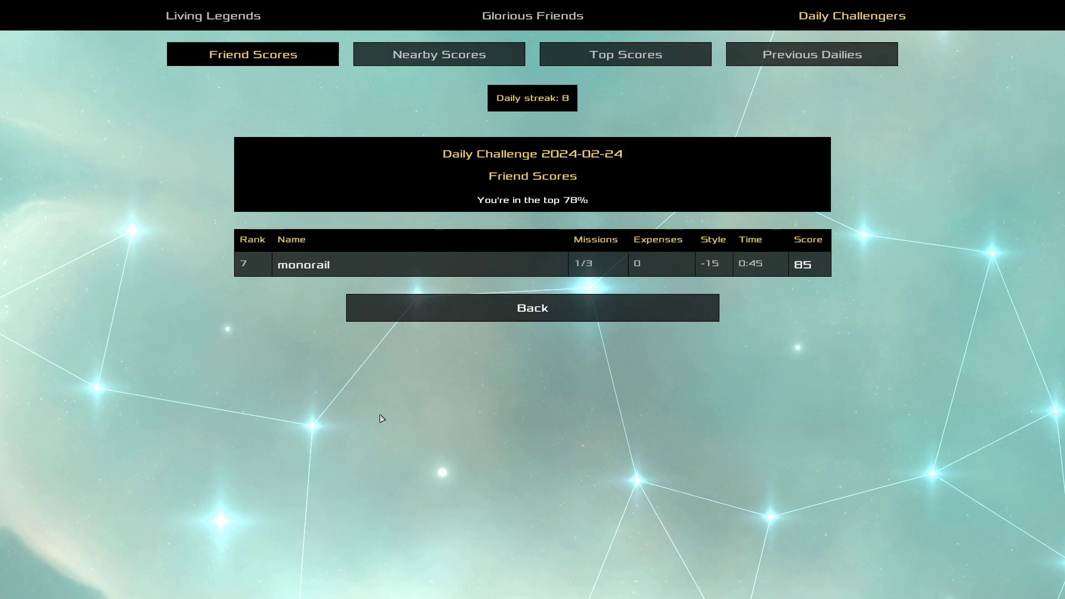
View today's Top Scores leaderboard, then the Previous Dailies list.
click(672, 42)
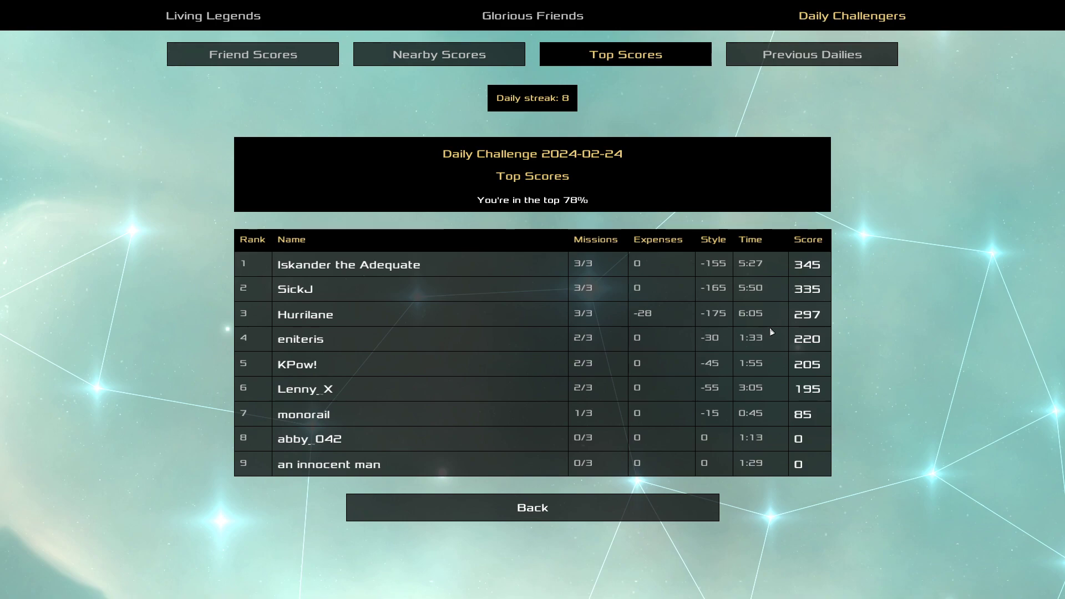
click(816, 54)
scroll(915, 179, up, 3)
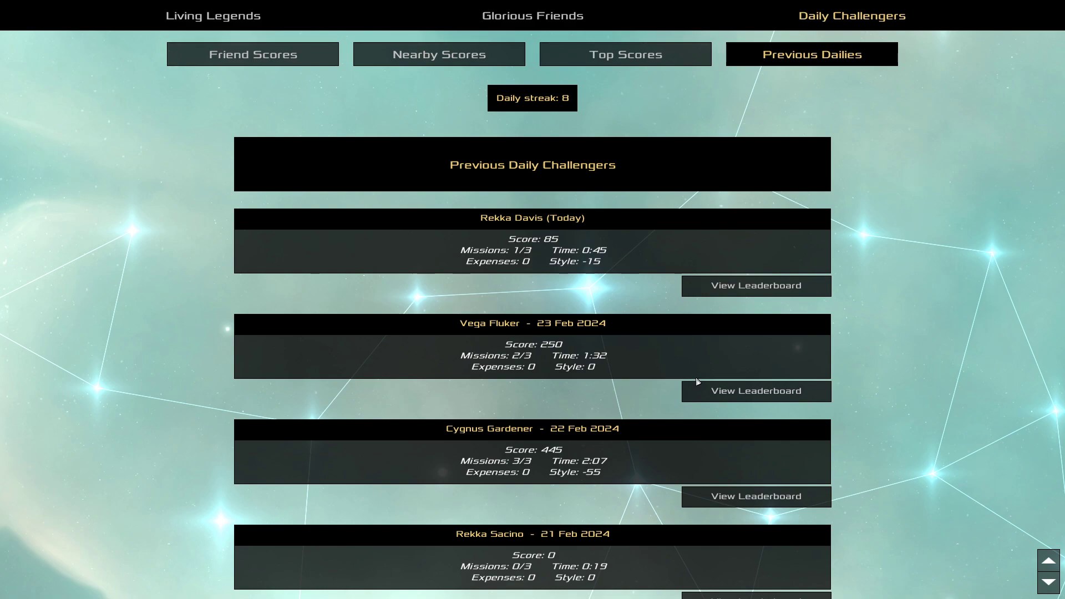
Open the 23 Feb 2024 Daily Challenge leaderboard on its Top Scores view.
click(796, 399)
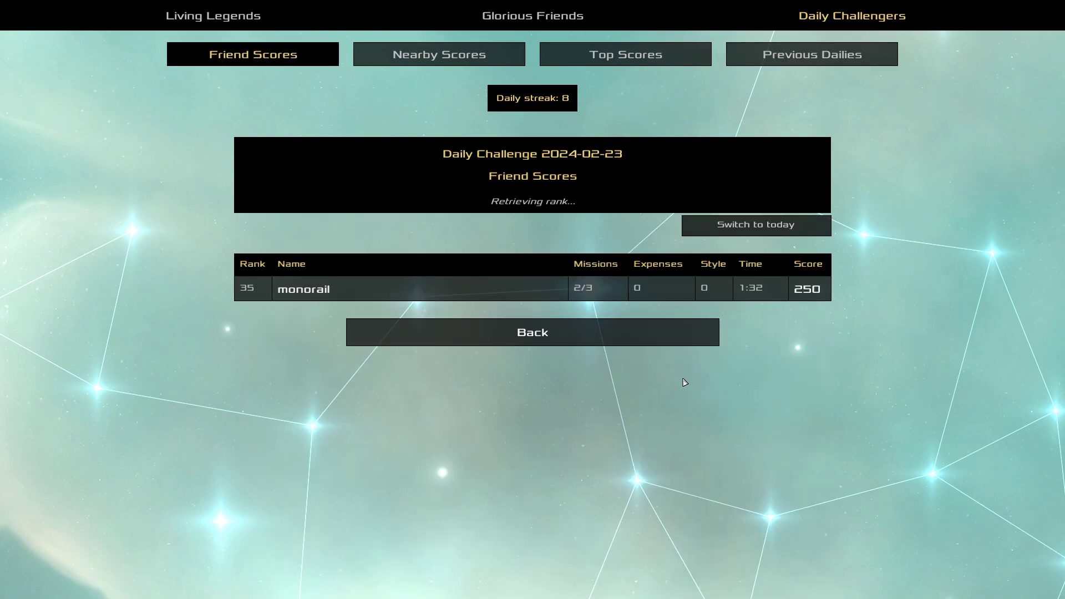
click(640, 51)
scroll(631, 152, down, 3)
scroll(626, 238, down, 2)
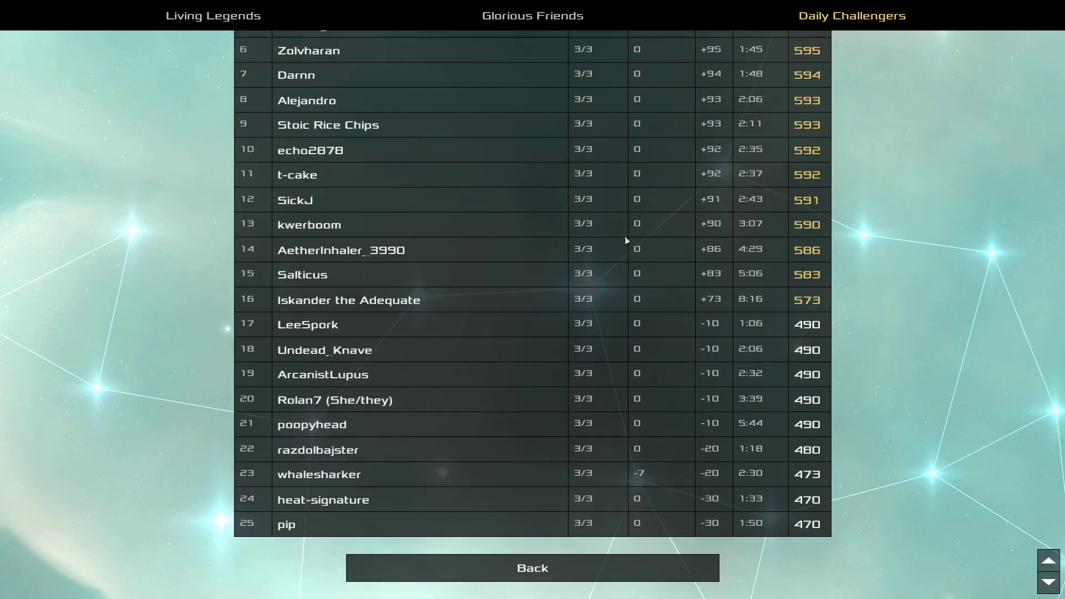
scroll(625, 239, up, 5)
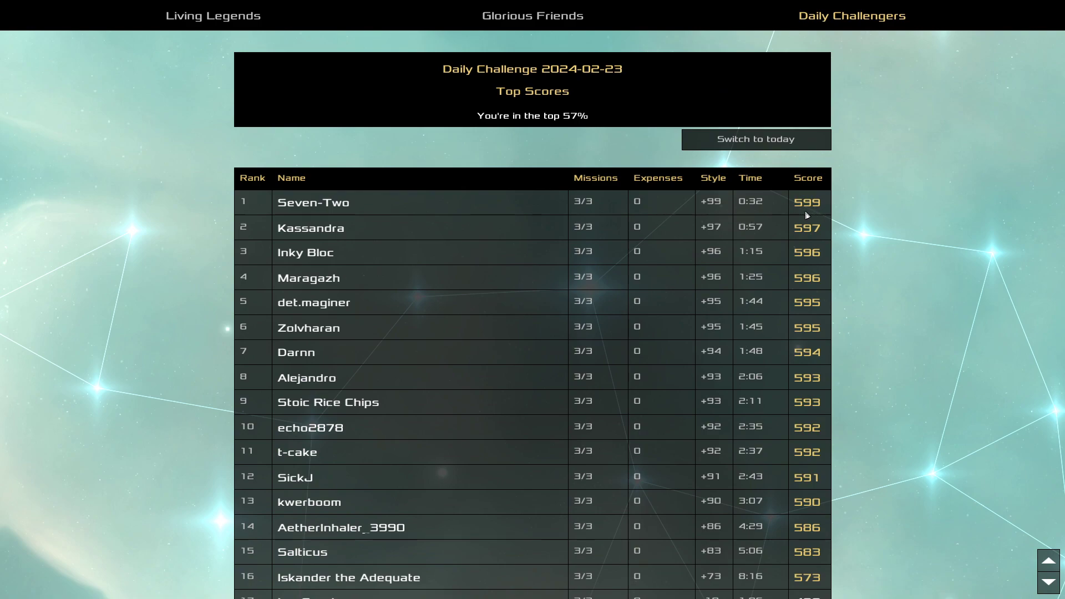
scroll(757, 219, up, 2)
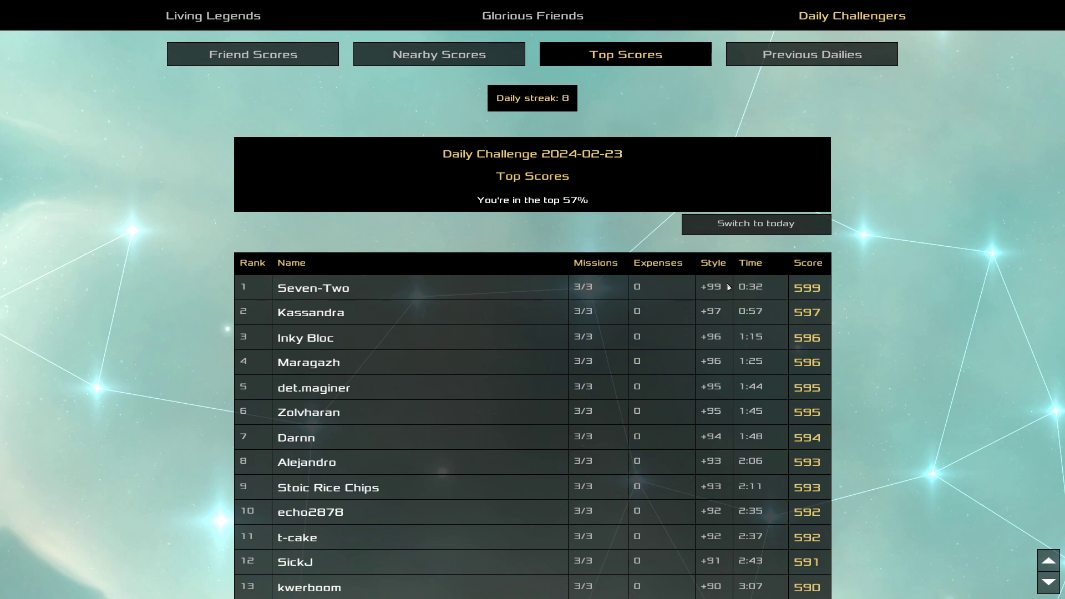
scroll(727, 288, down, 5)
scroll(696, 249, up, 5)
scroll(766, 308, down, 5)
scroll(773, 346, down, 3)
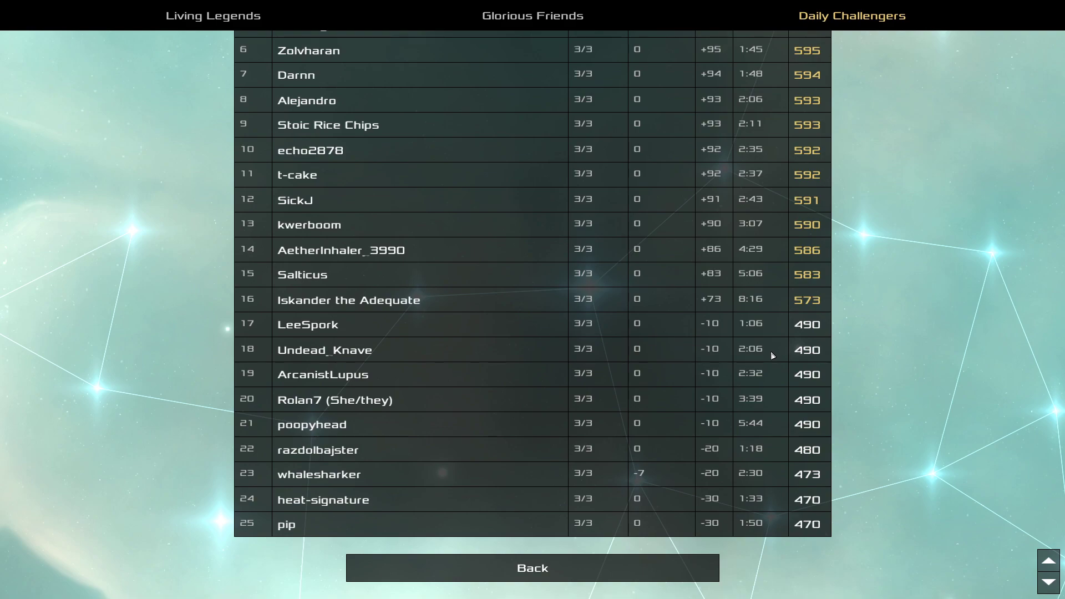
scroll(768, 356, up, 3)
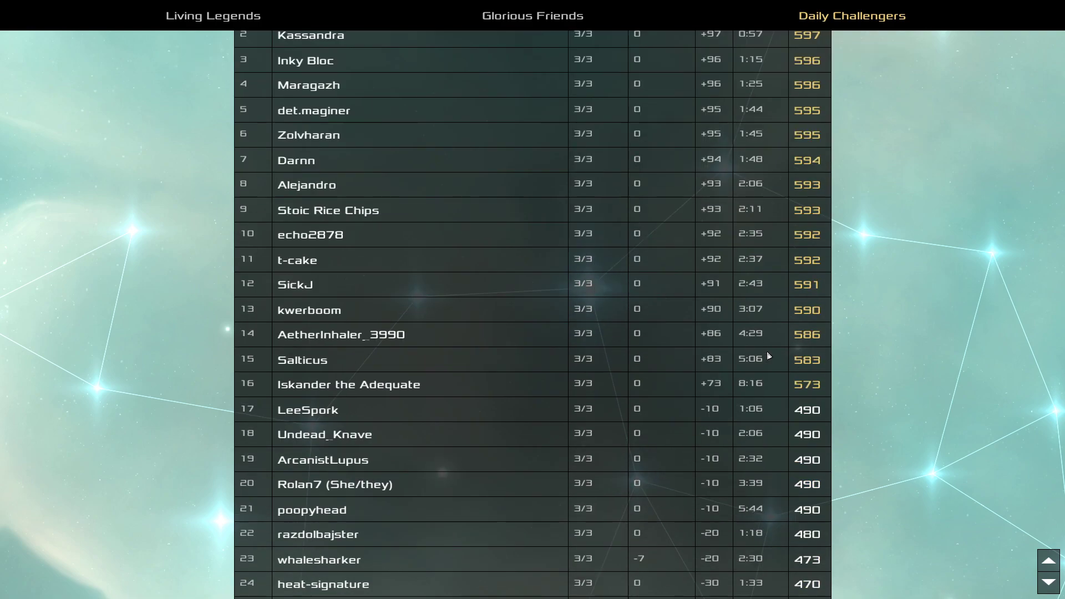
scroll(768, 355, up, 5)
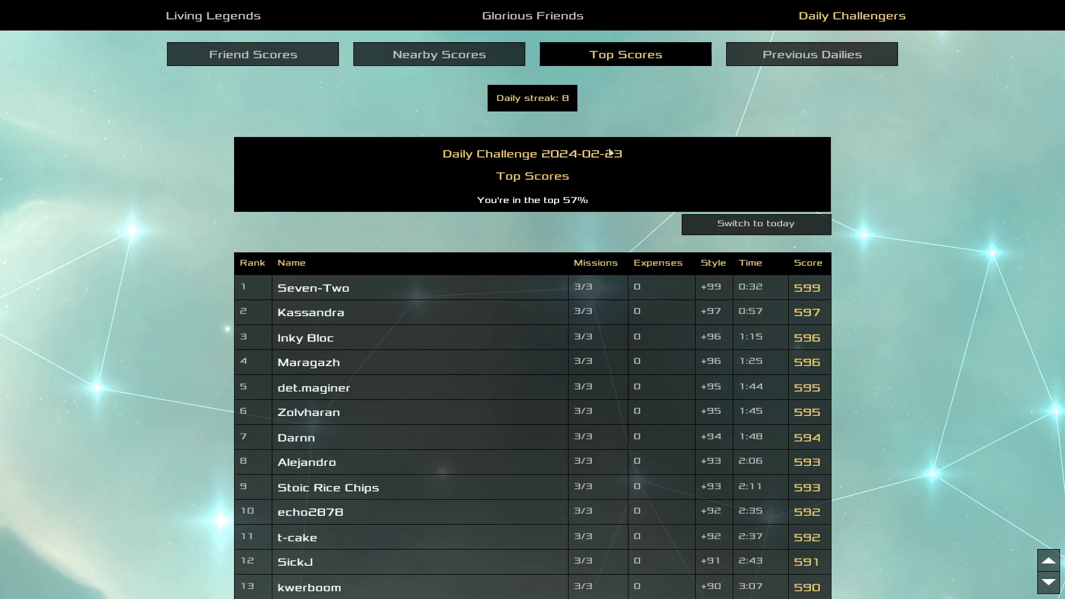
Return the top scores view to today's 2024-02-24 challenge.
click(739, 223)
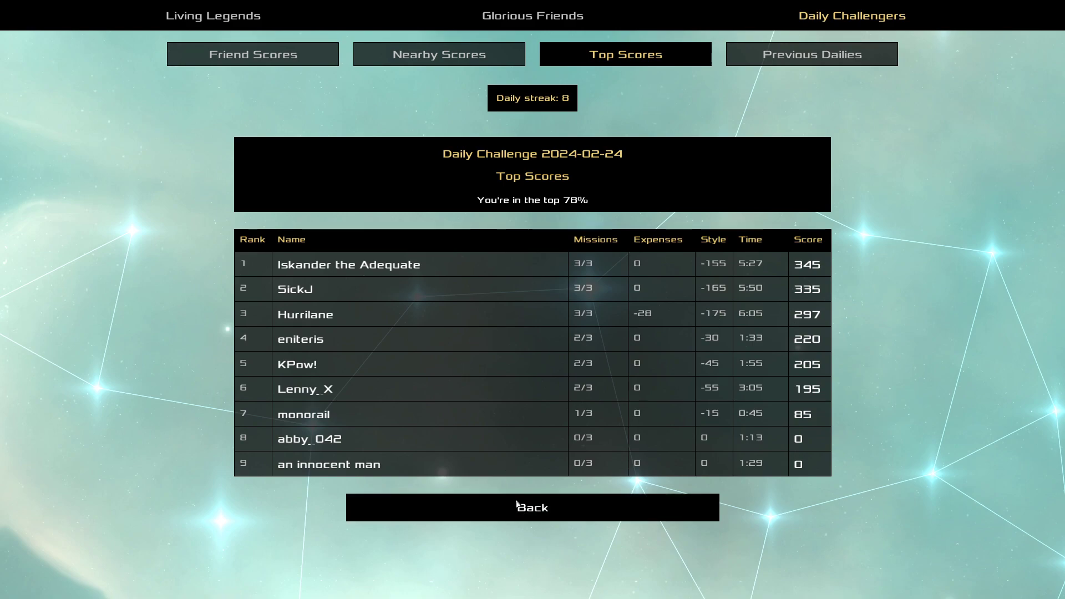